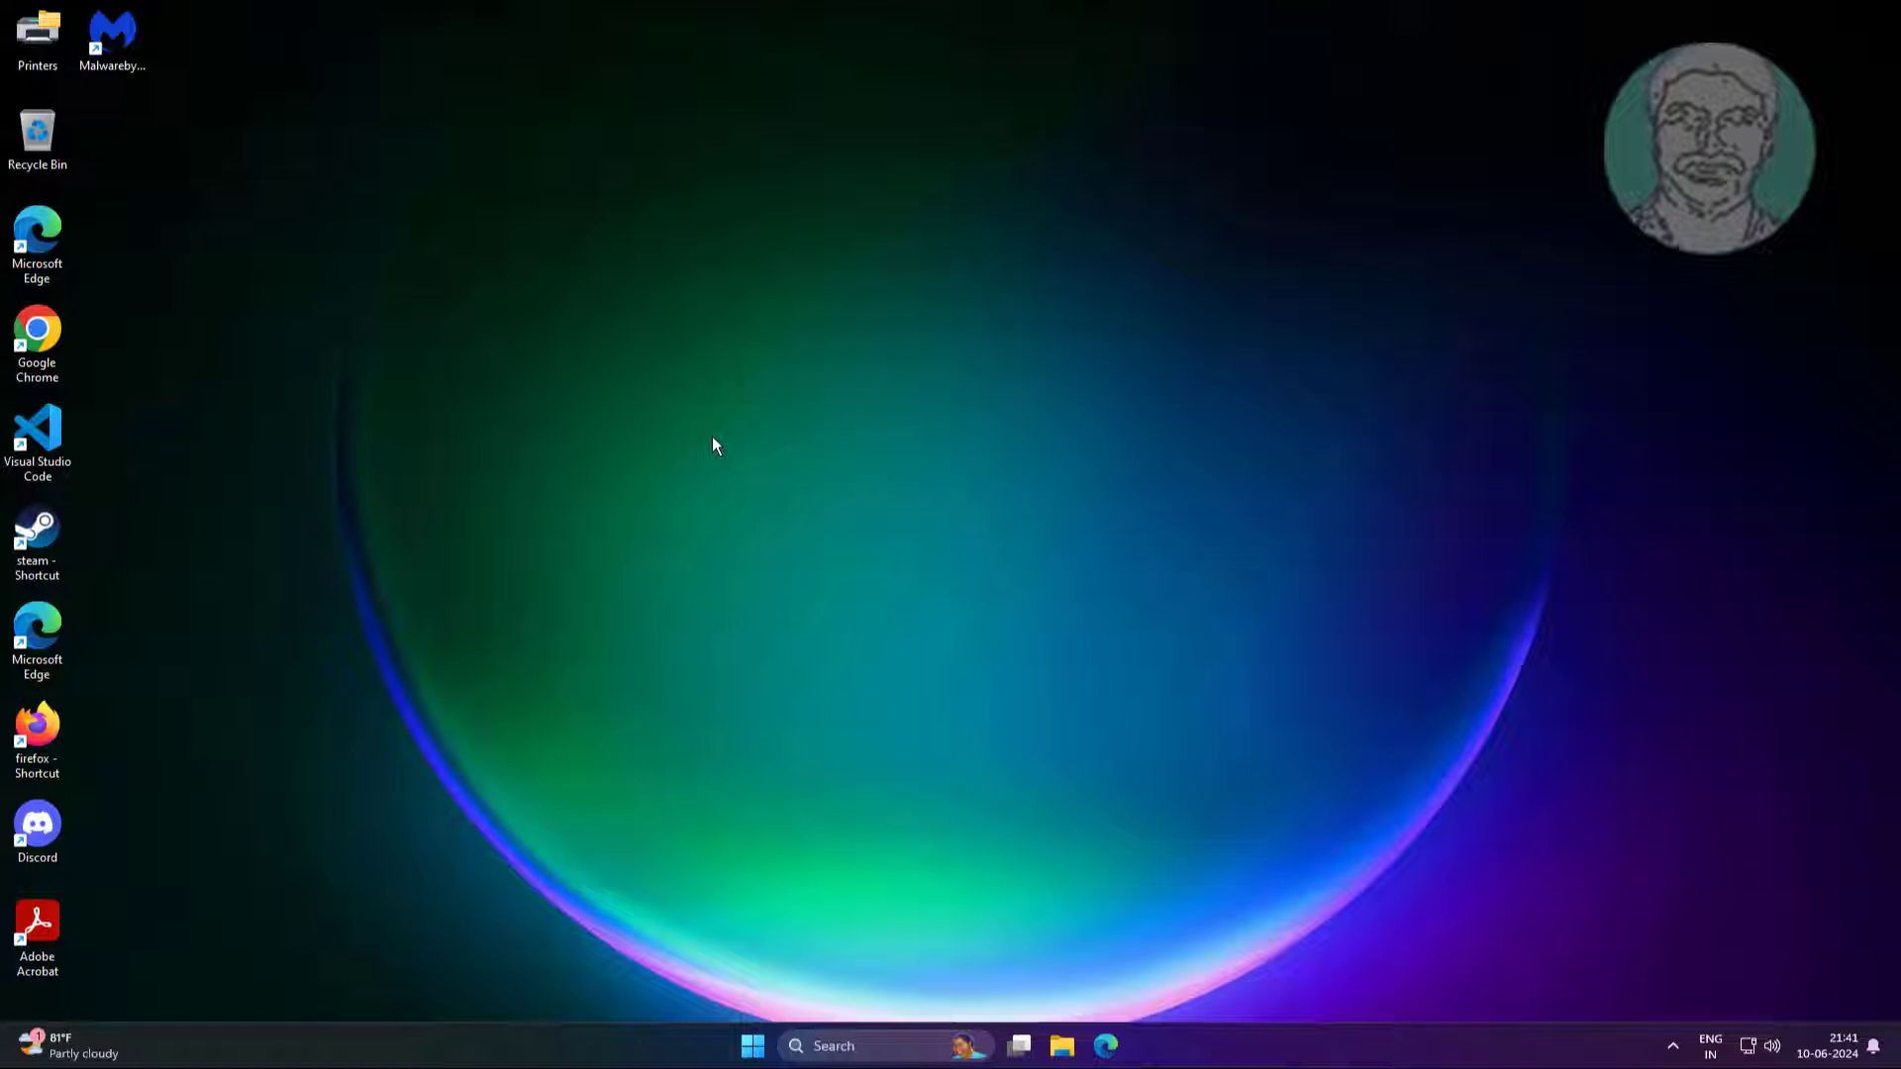
Run powercfg /a in an administrator Command Prompt and highlight the S0 Low Power Idle line.
click(852, 1045)
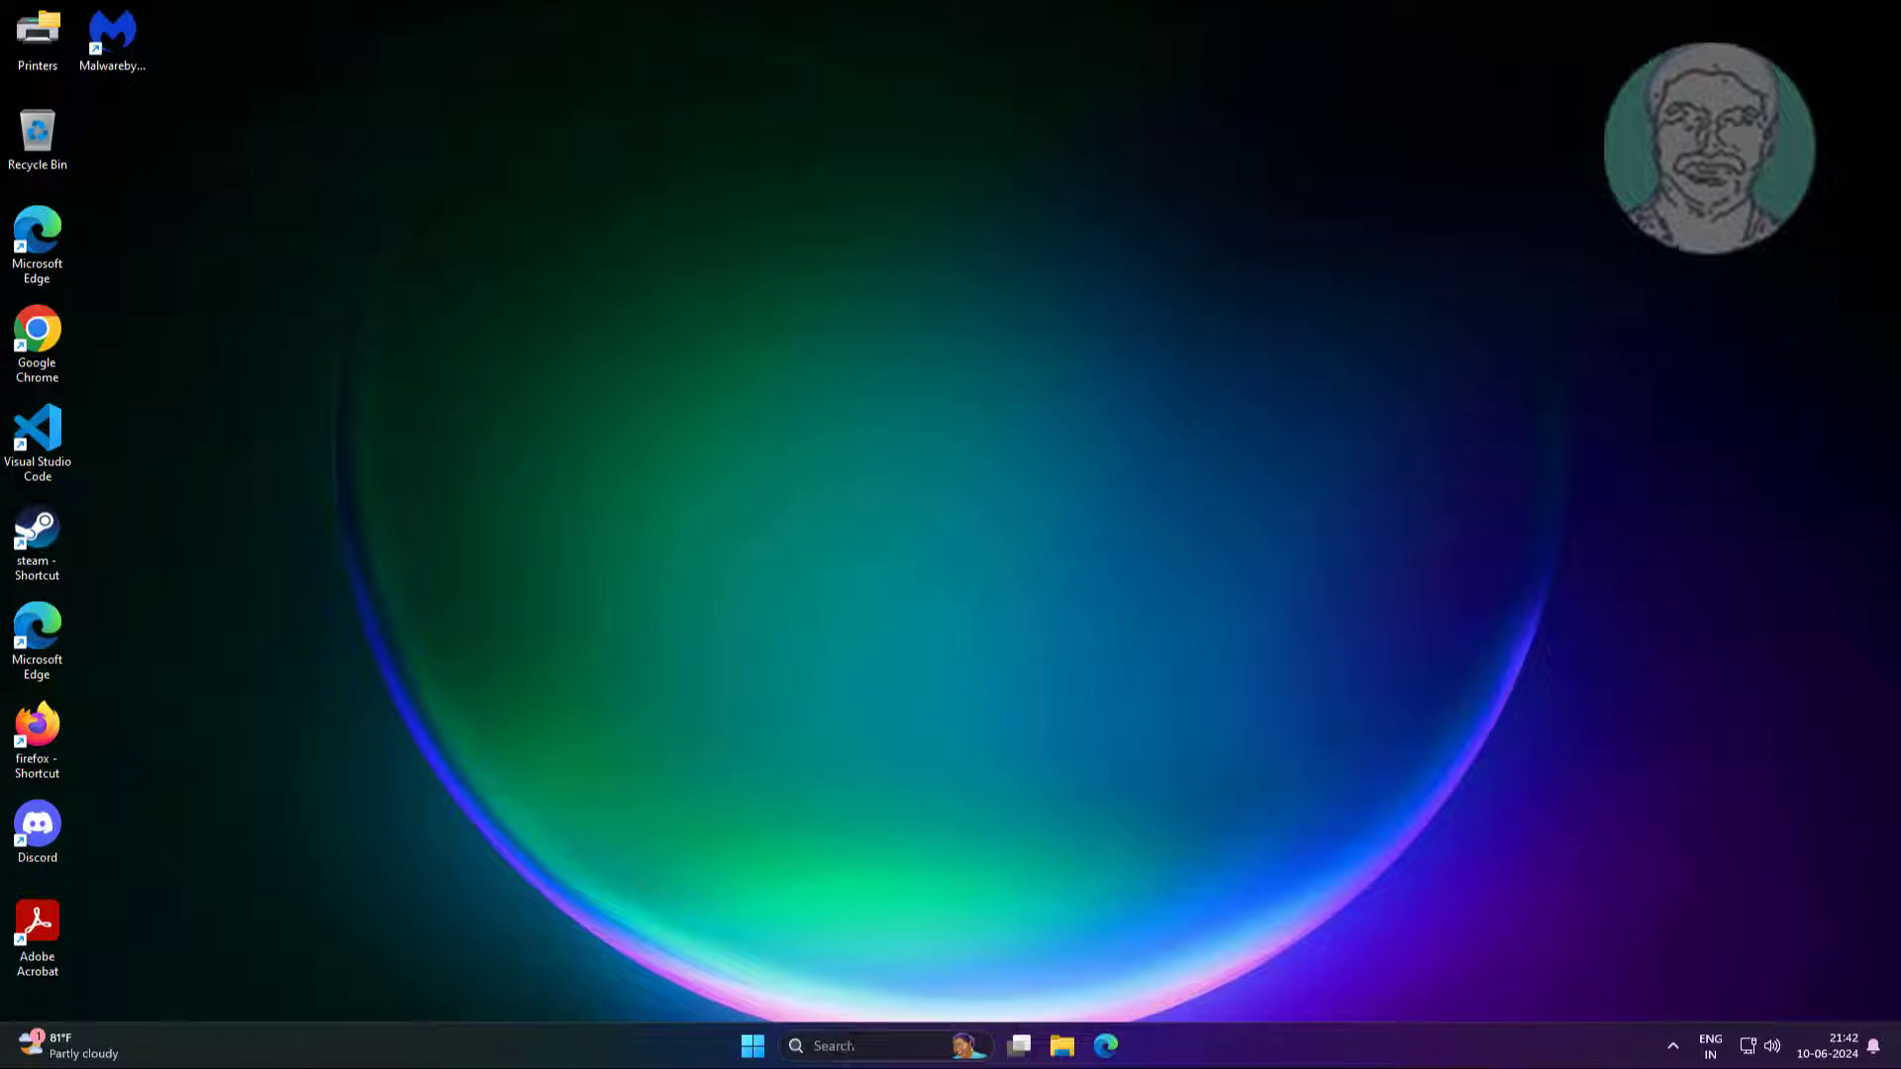
text(cmd)
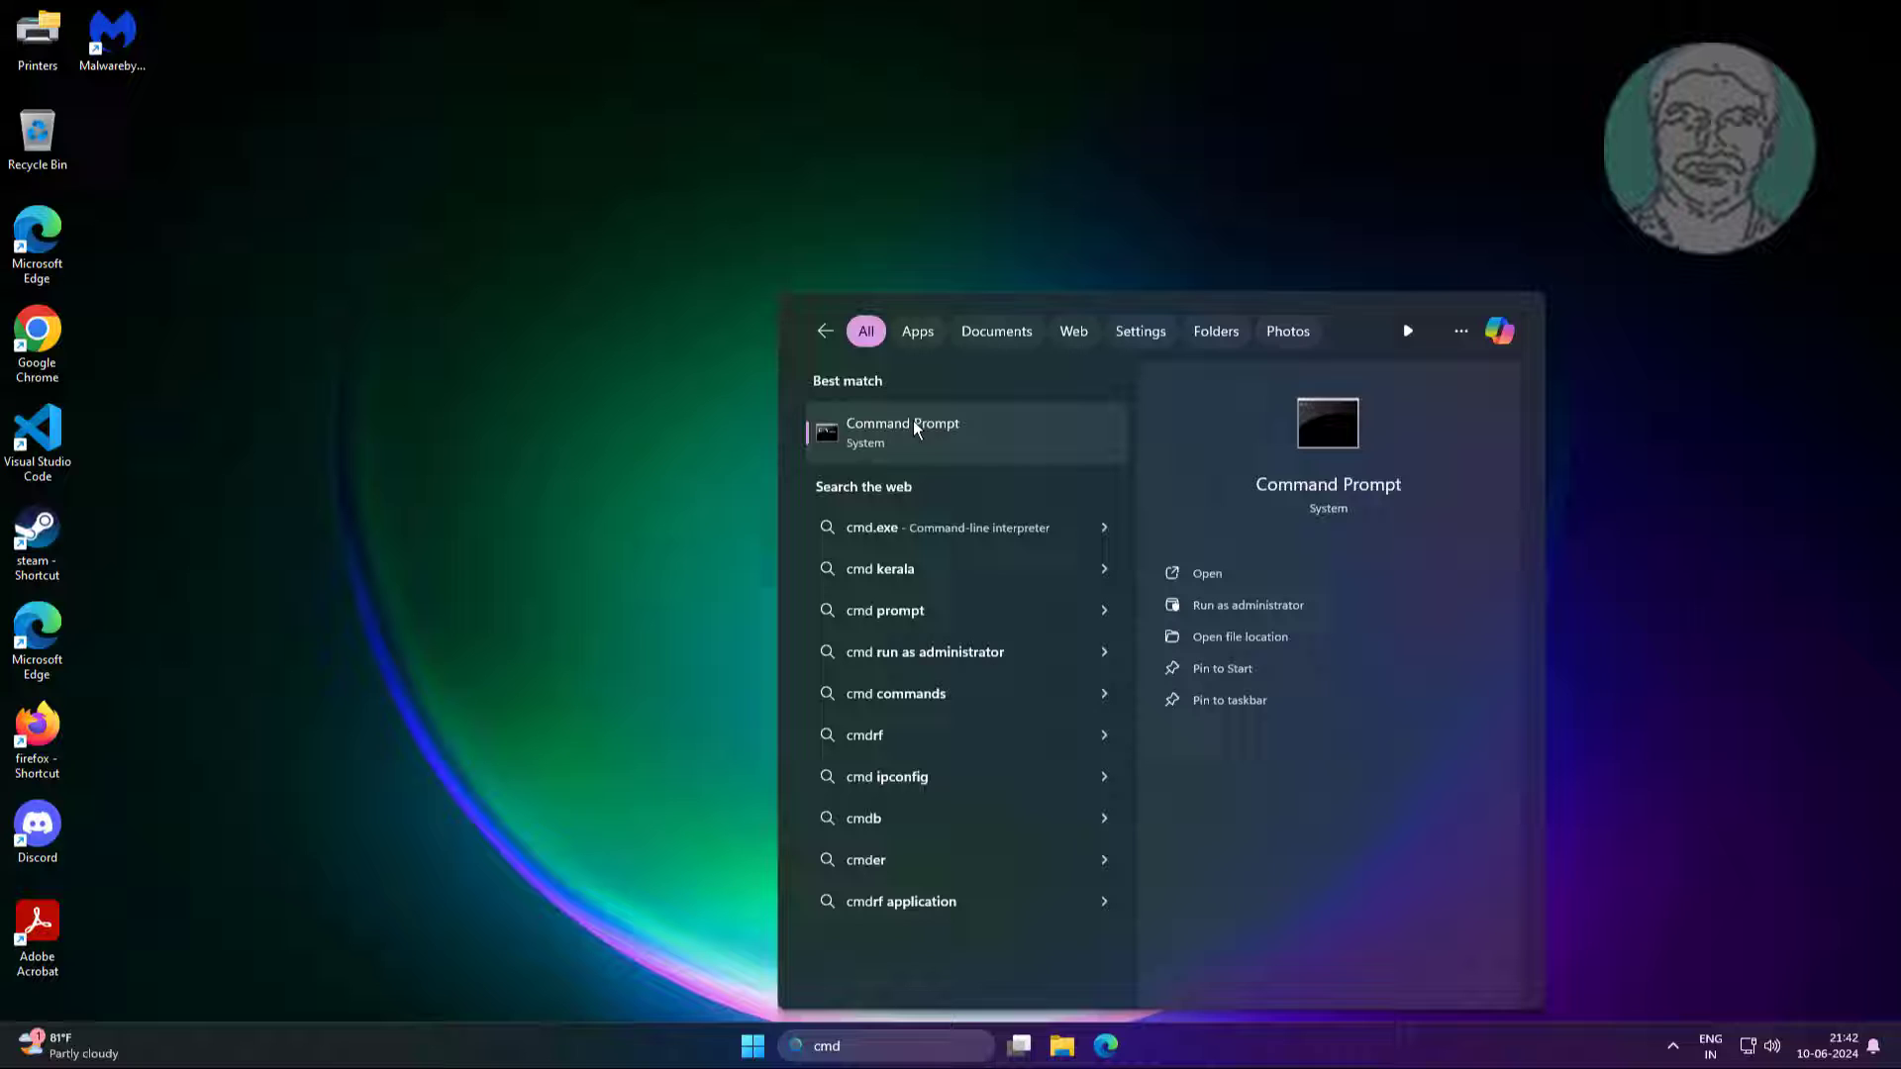
right_click(913, 420)
click(998, 453)
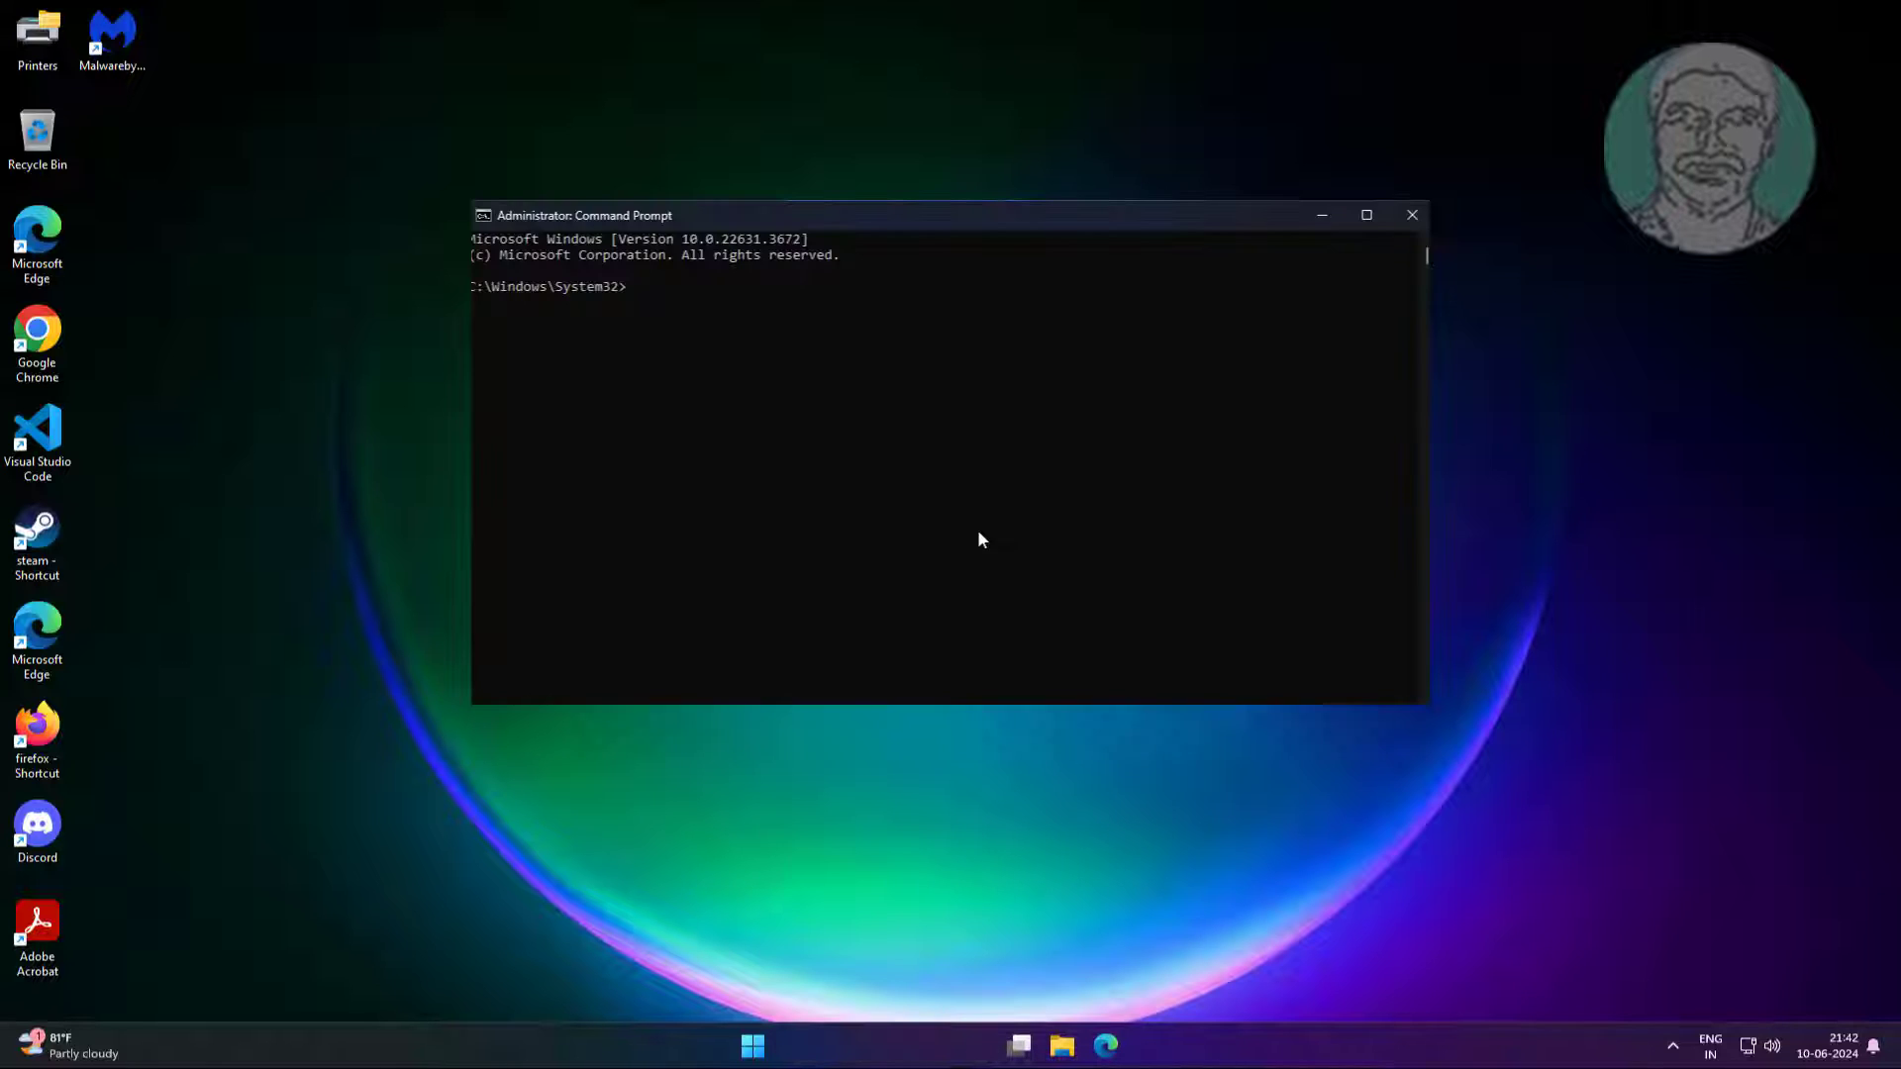
text(powercfg /a)
key(Return)
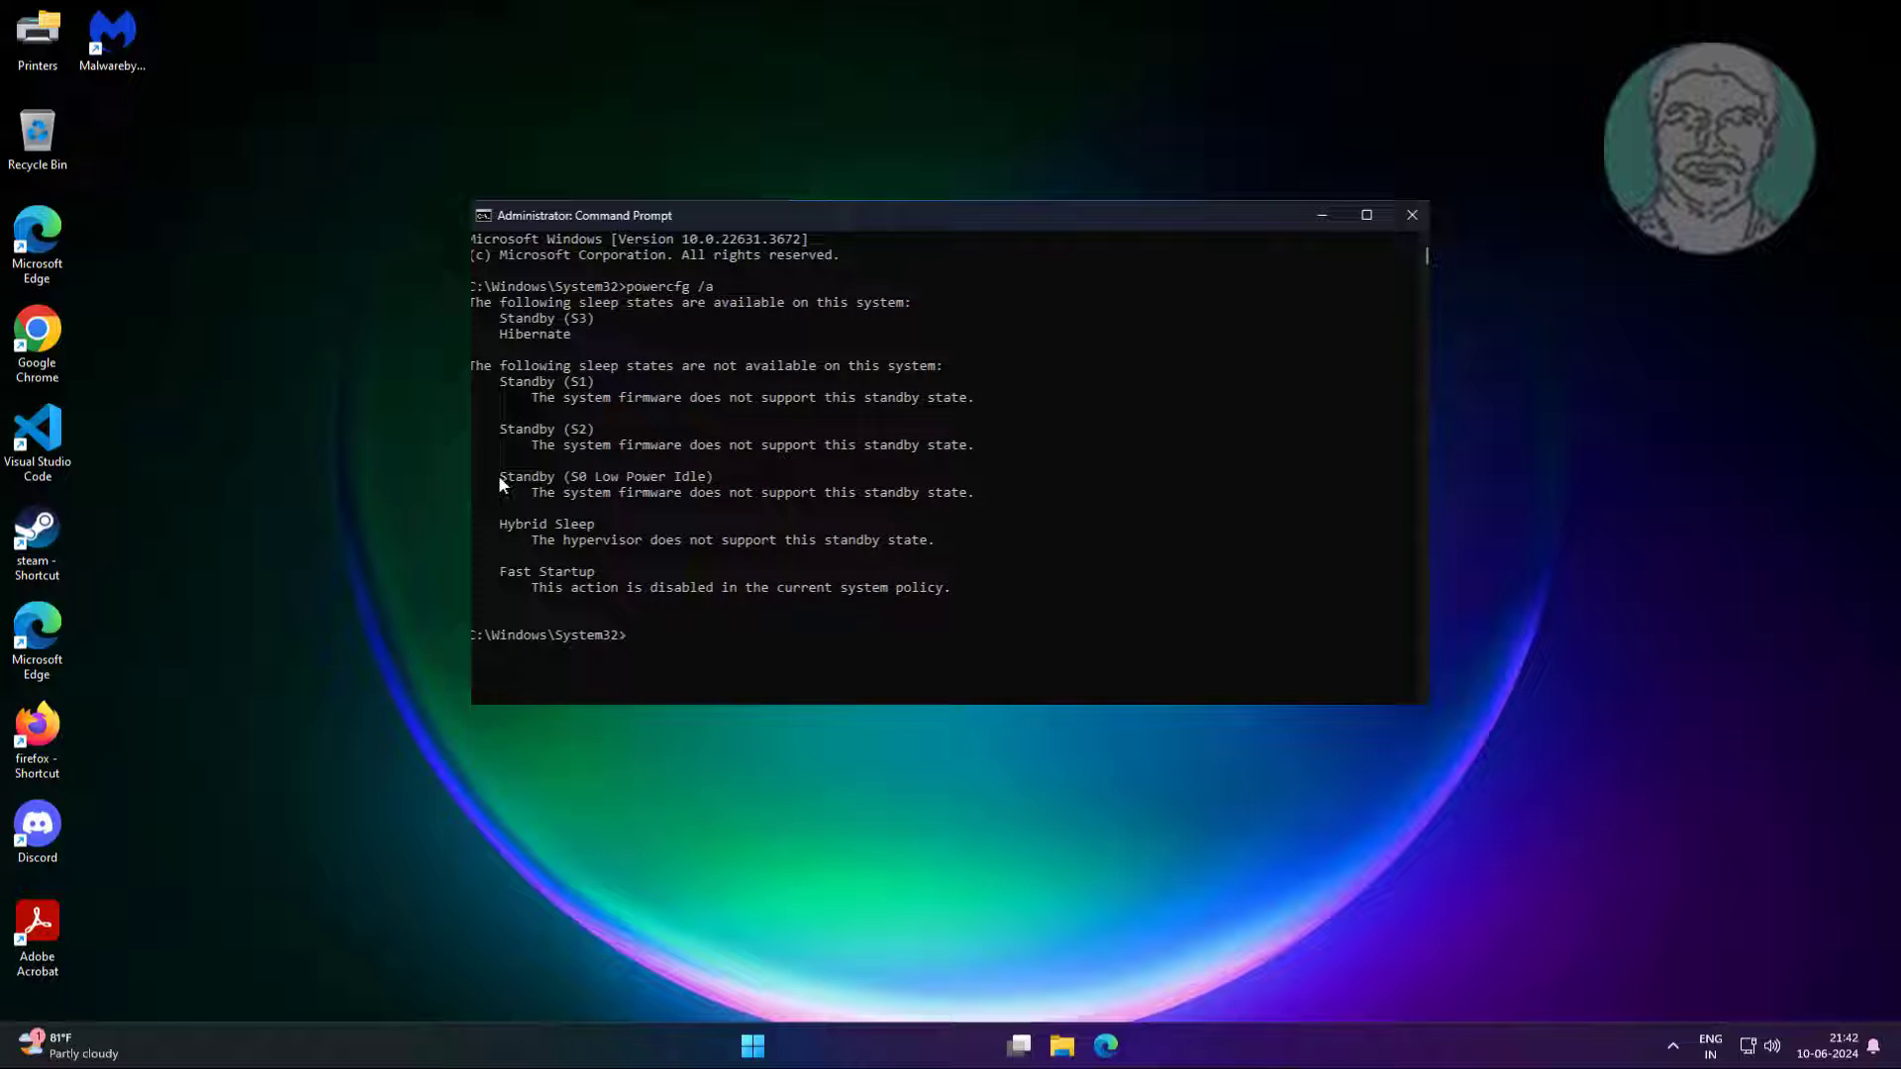
drag(497, 473, 742, 487)
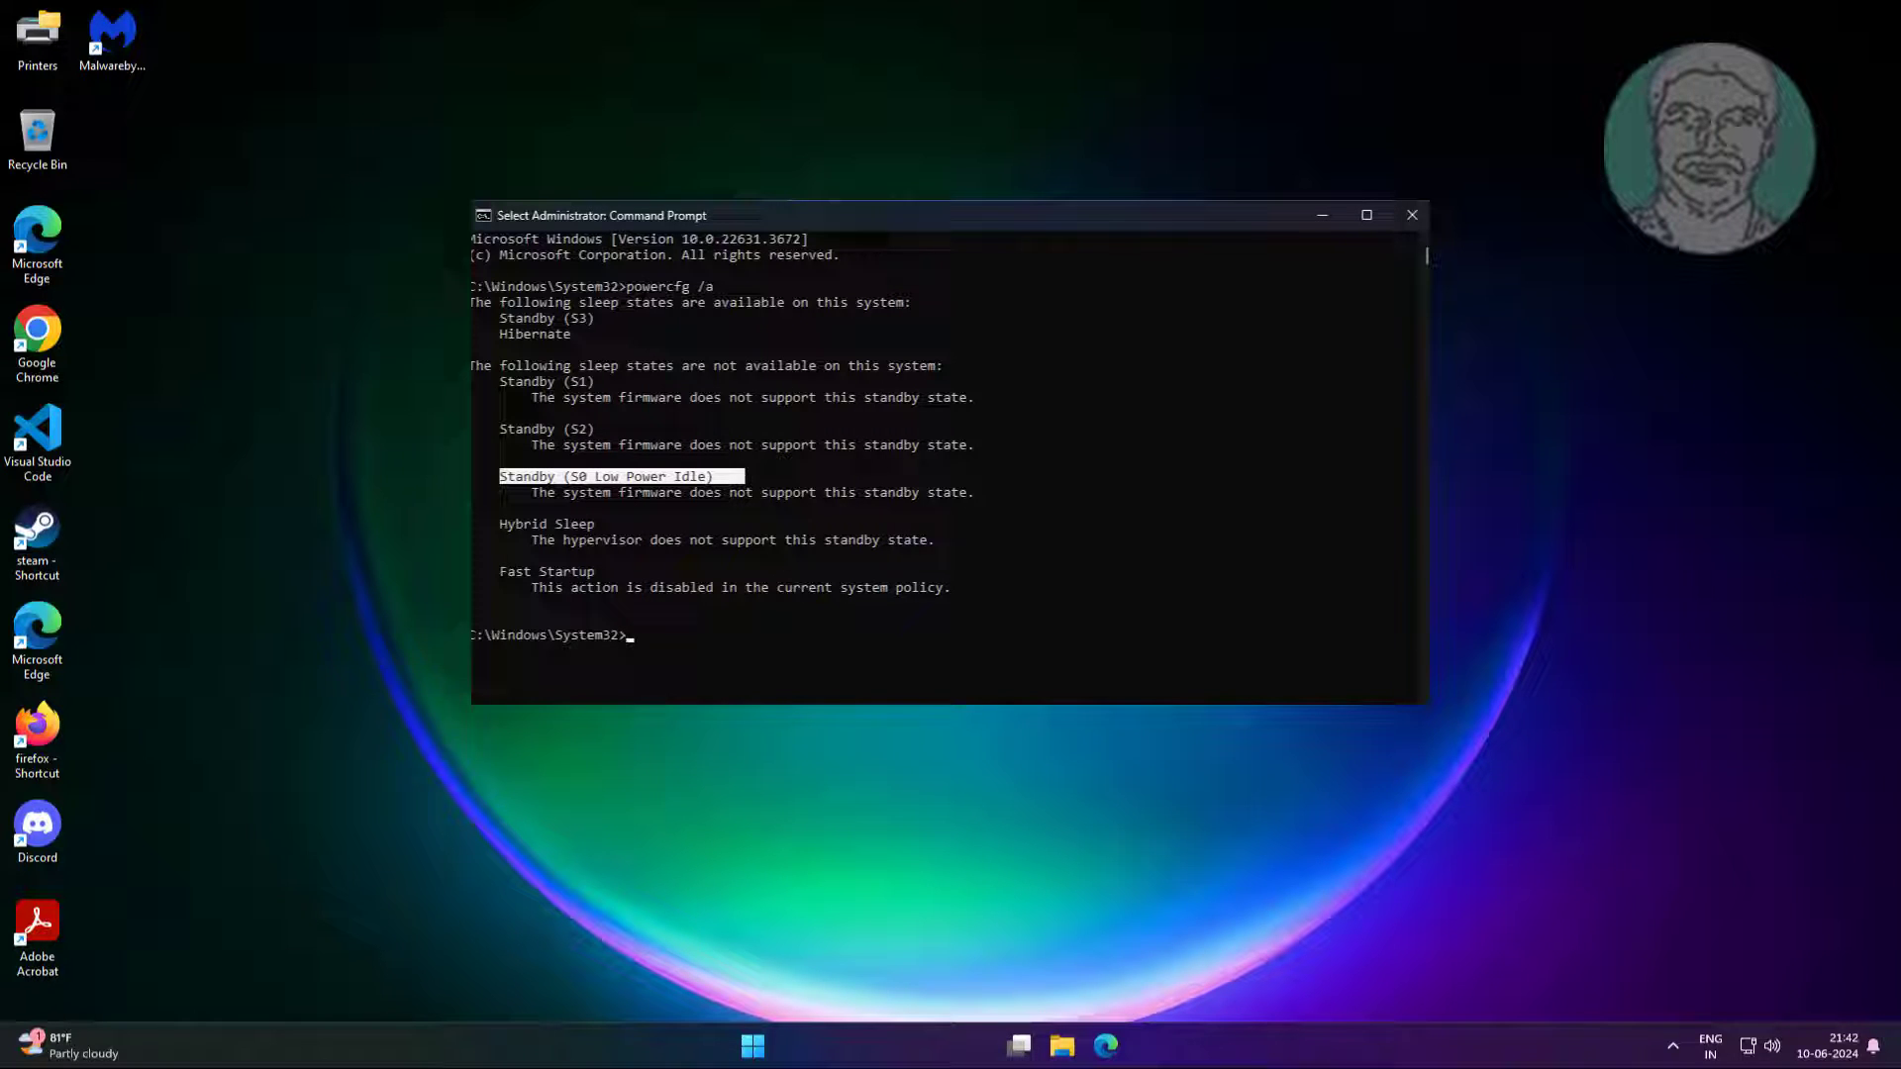
Close the console and open a fresh Command Prompt as administrator.
key(alt+F4)
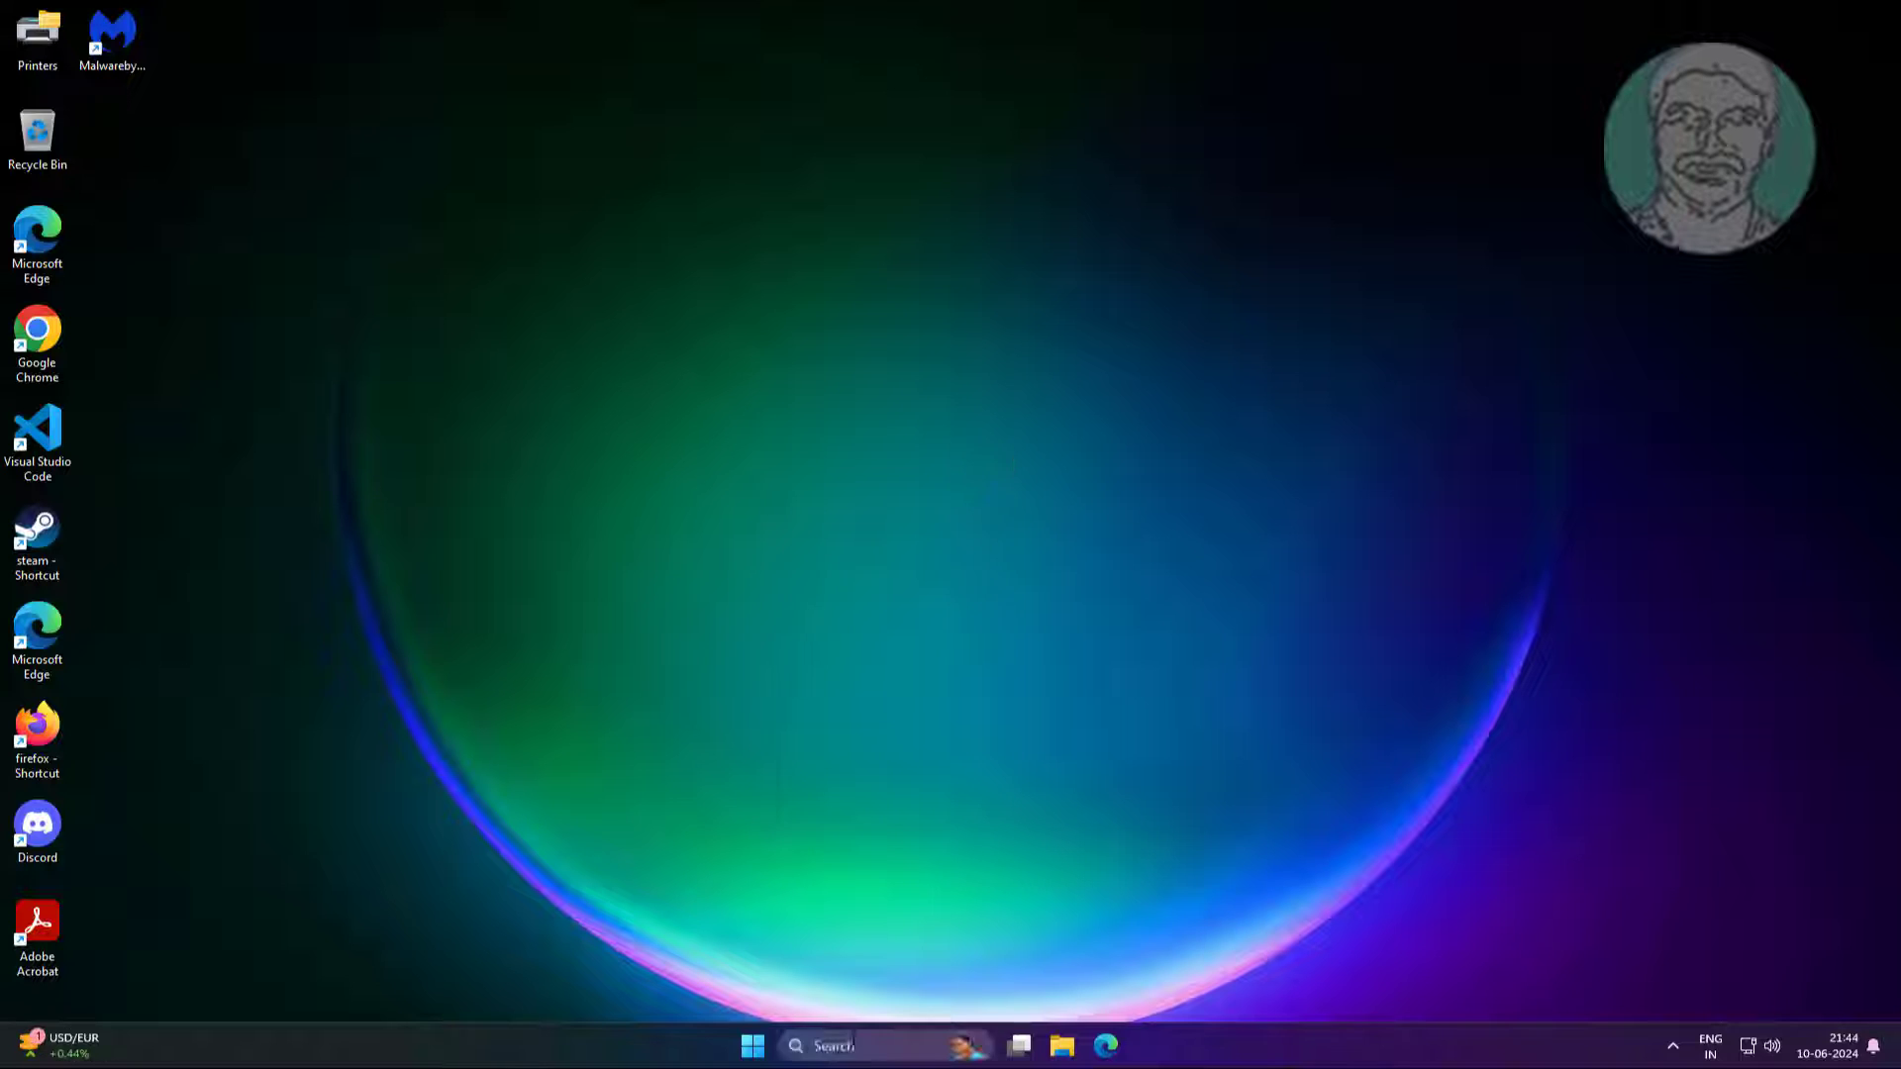
click(875, 1045)
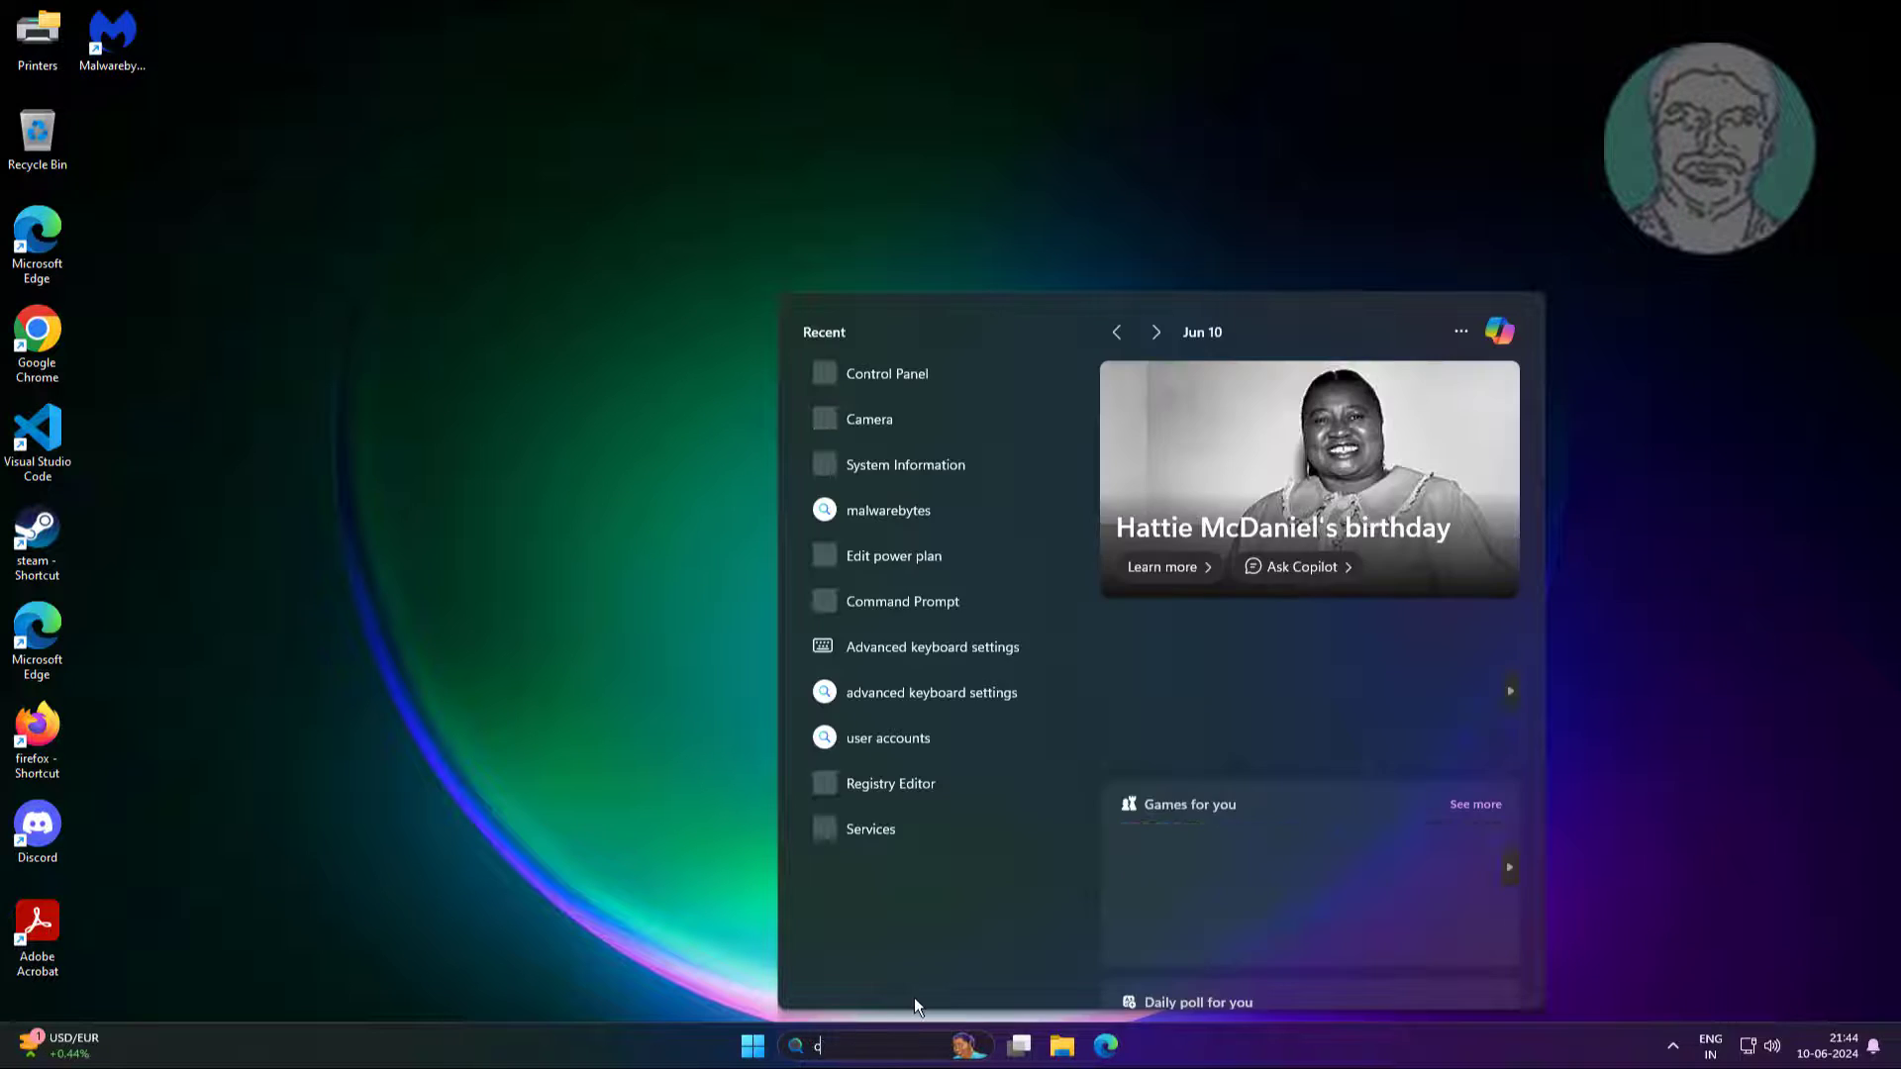
text(cameramd)
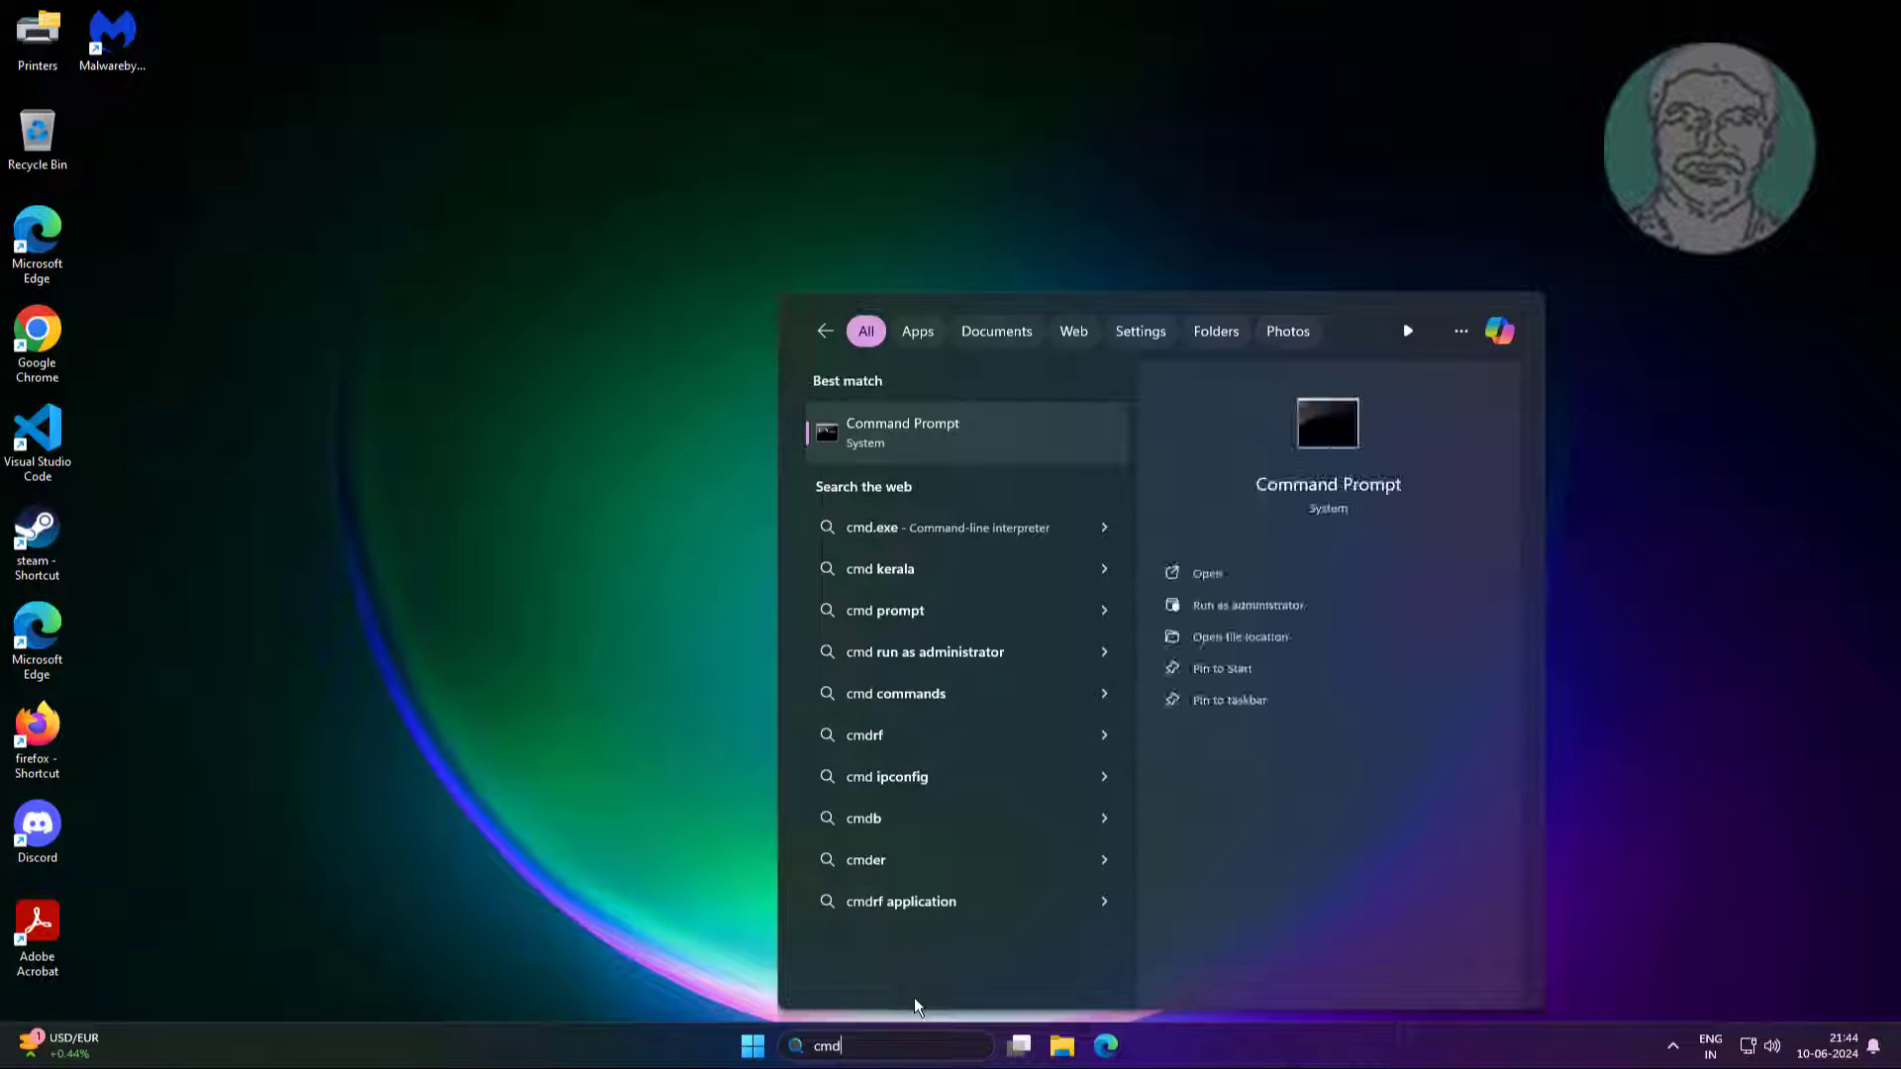
right_click(900, 437)
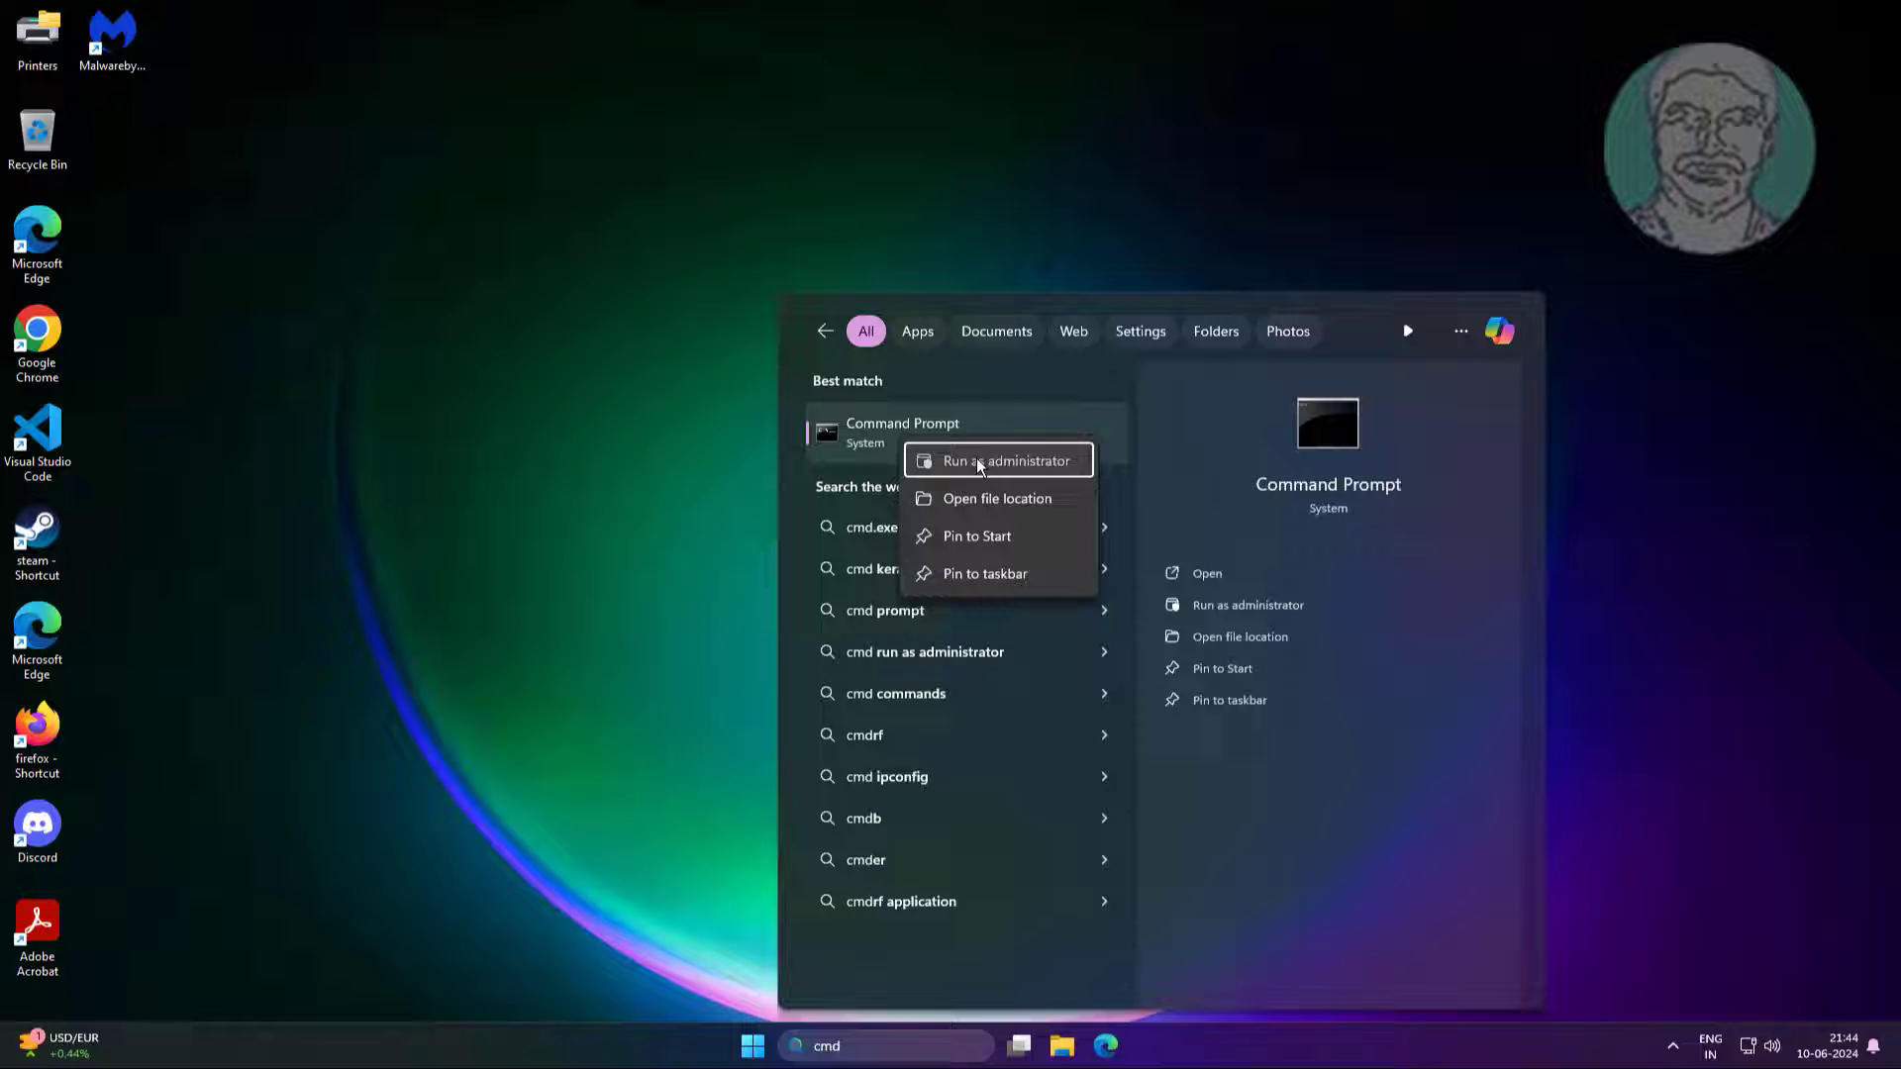
click(976, 457)
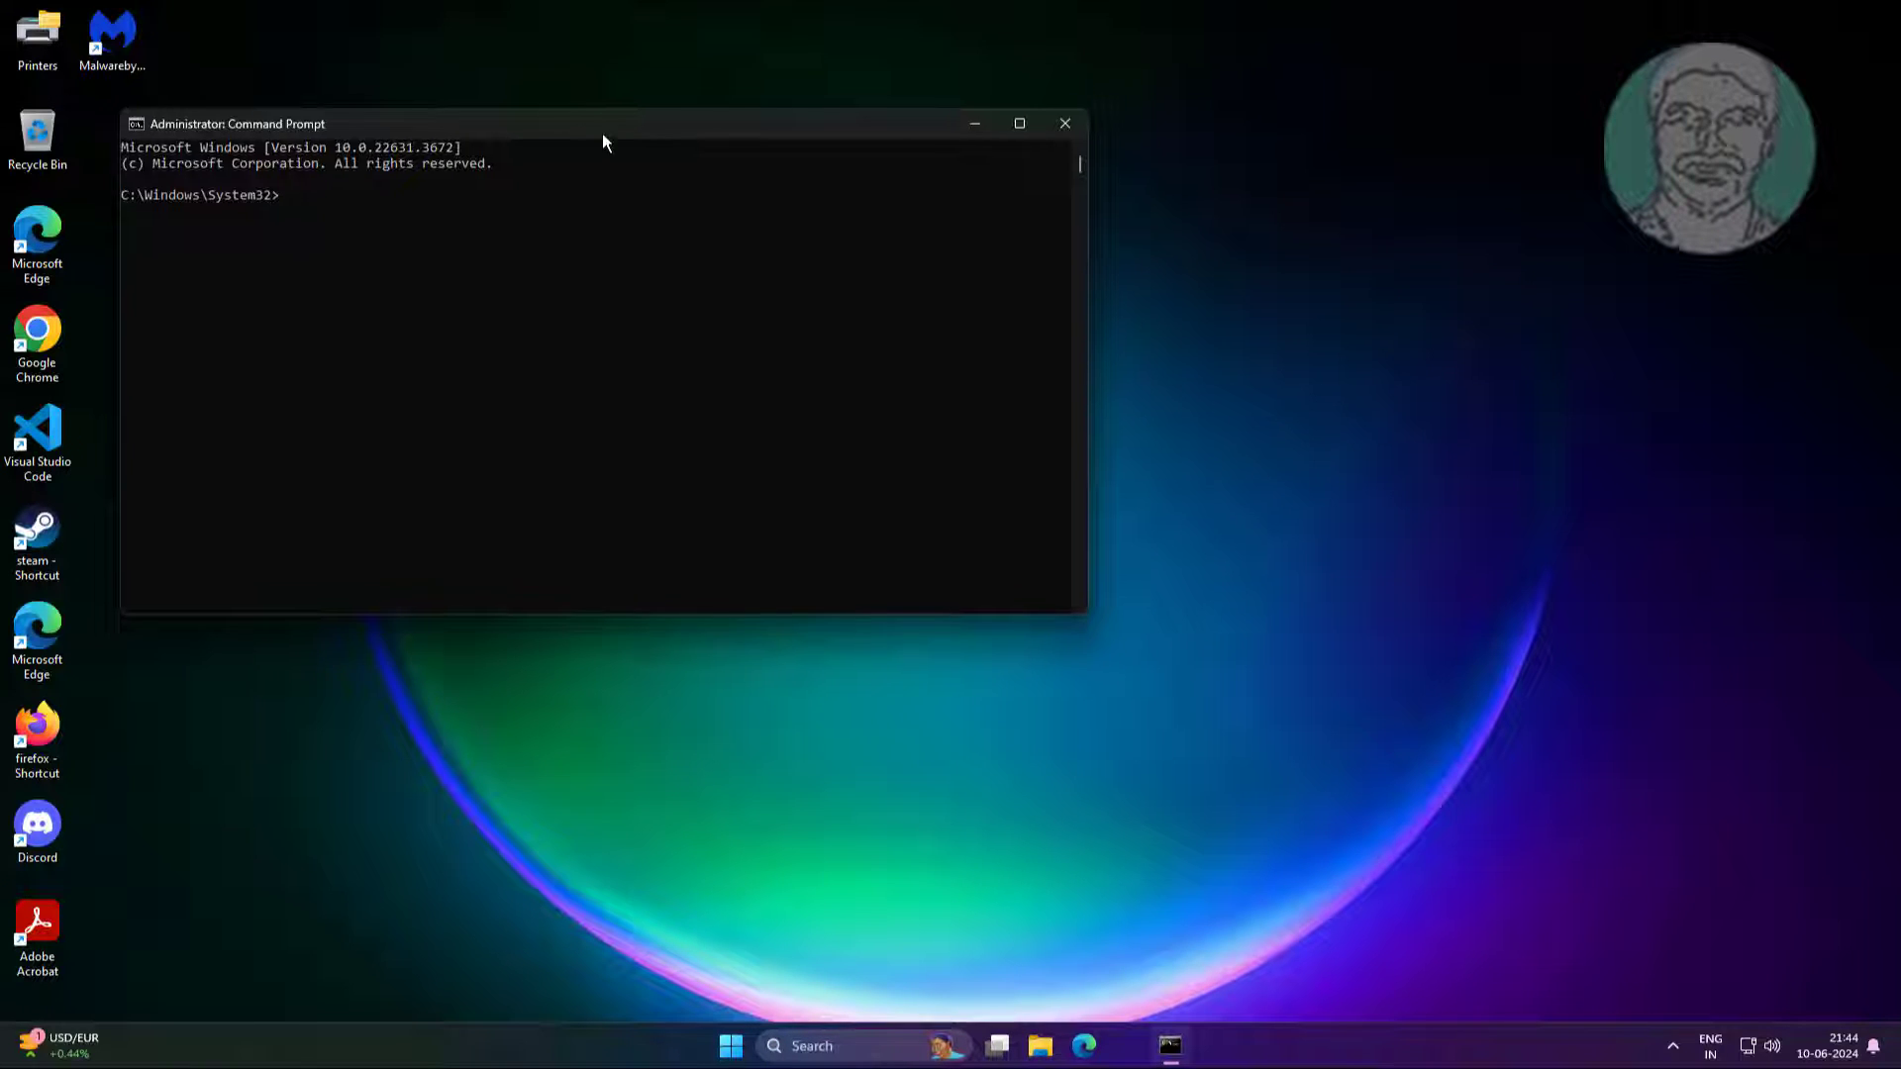
drag(602, 122, 861, 186)
Add PlatformAoAcOverride as REG_DWORD 0 under the Power key with reg add, then exit.
text(reg add HKLM\System\CurrentControlSet\Control\Power /v PlatformAoAcOverride /t REG_DWORD /d 0)
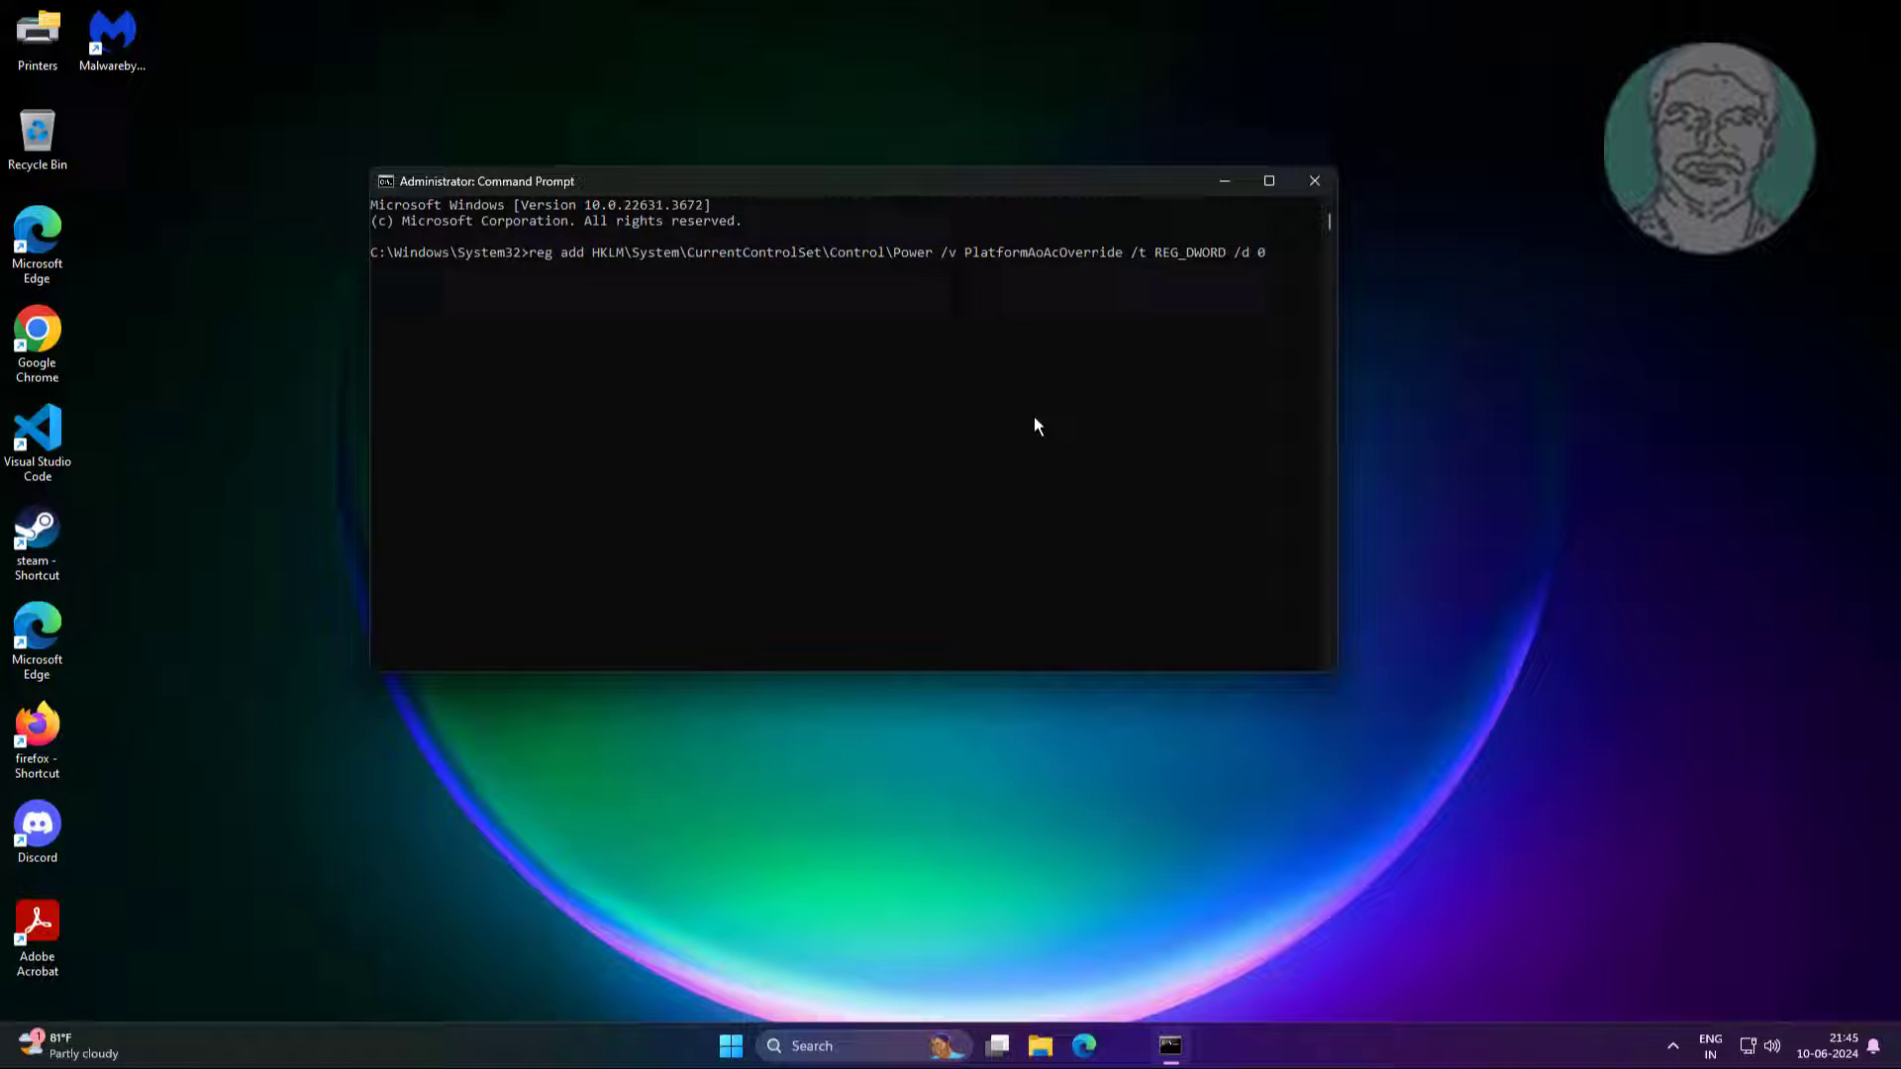
key(Return)
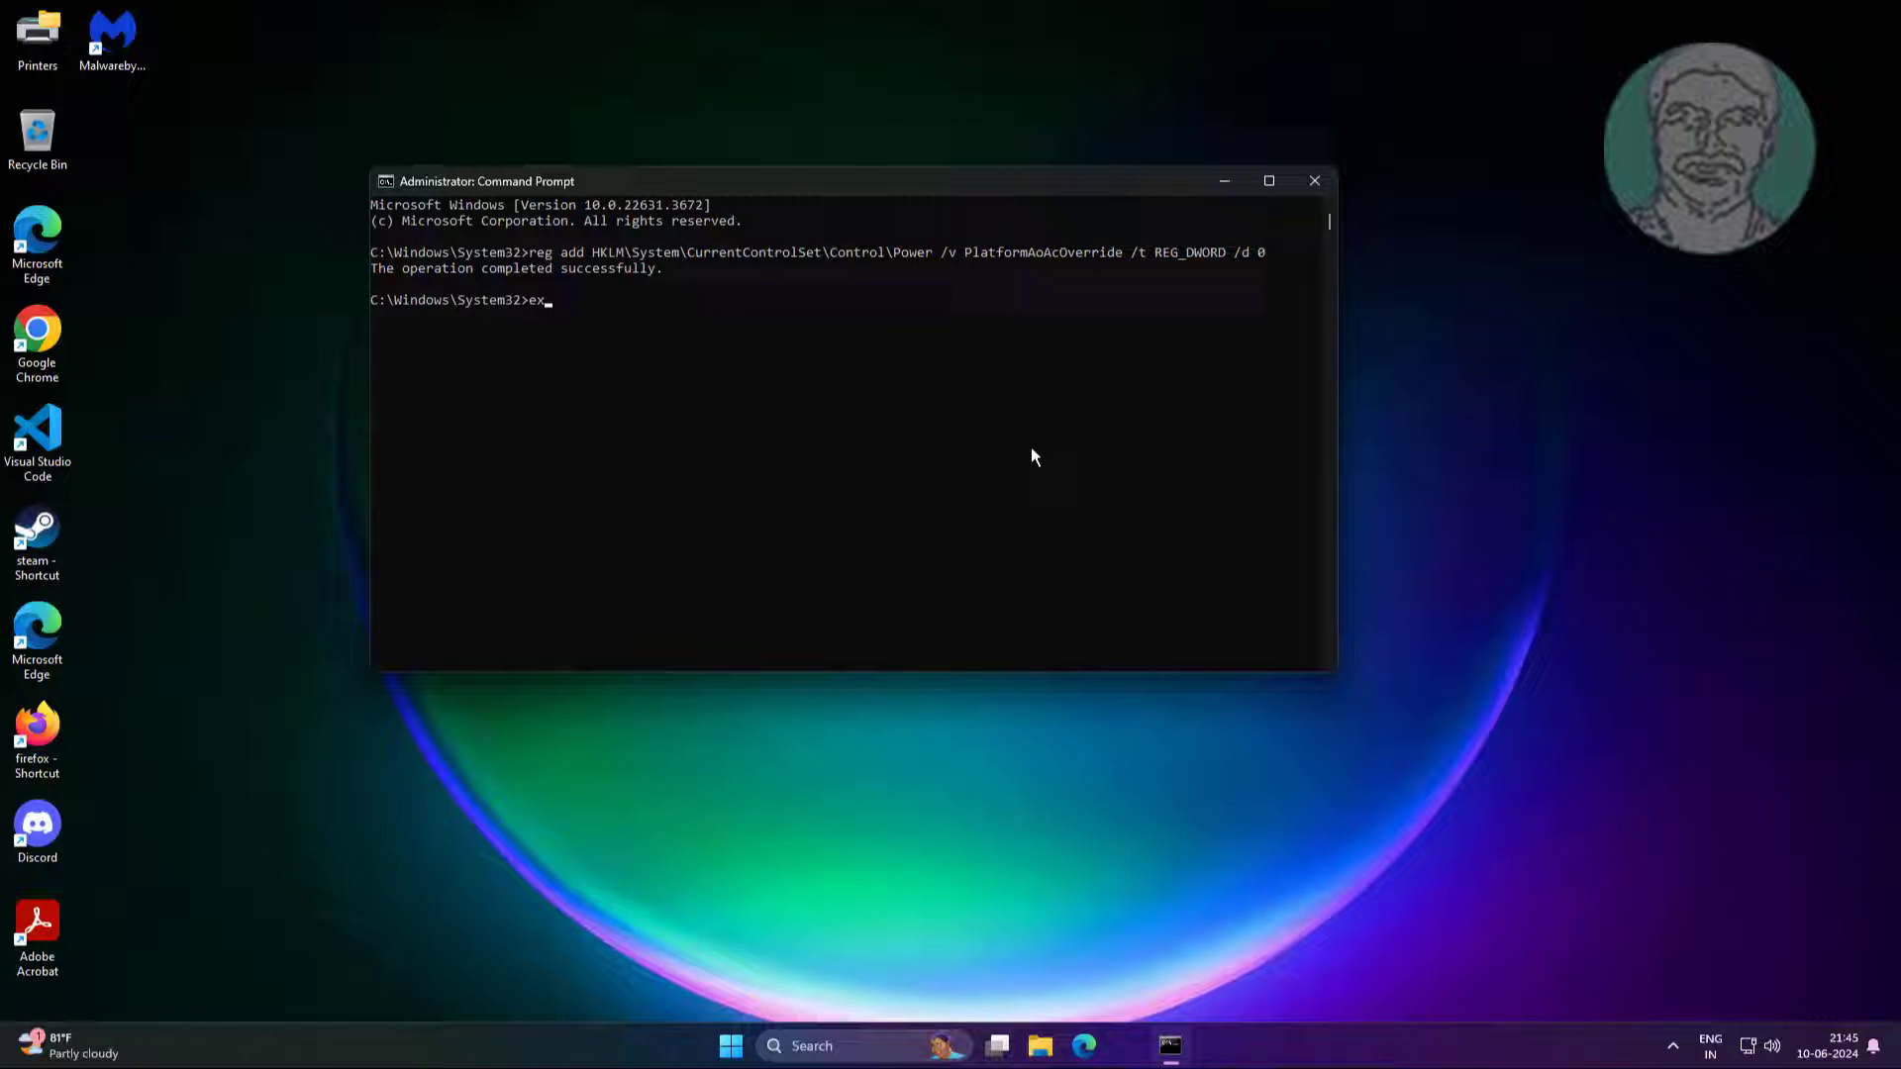
text(it)
key(Return)
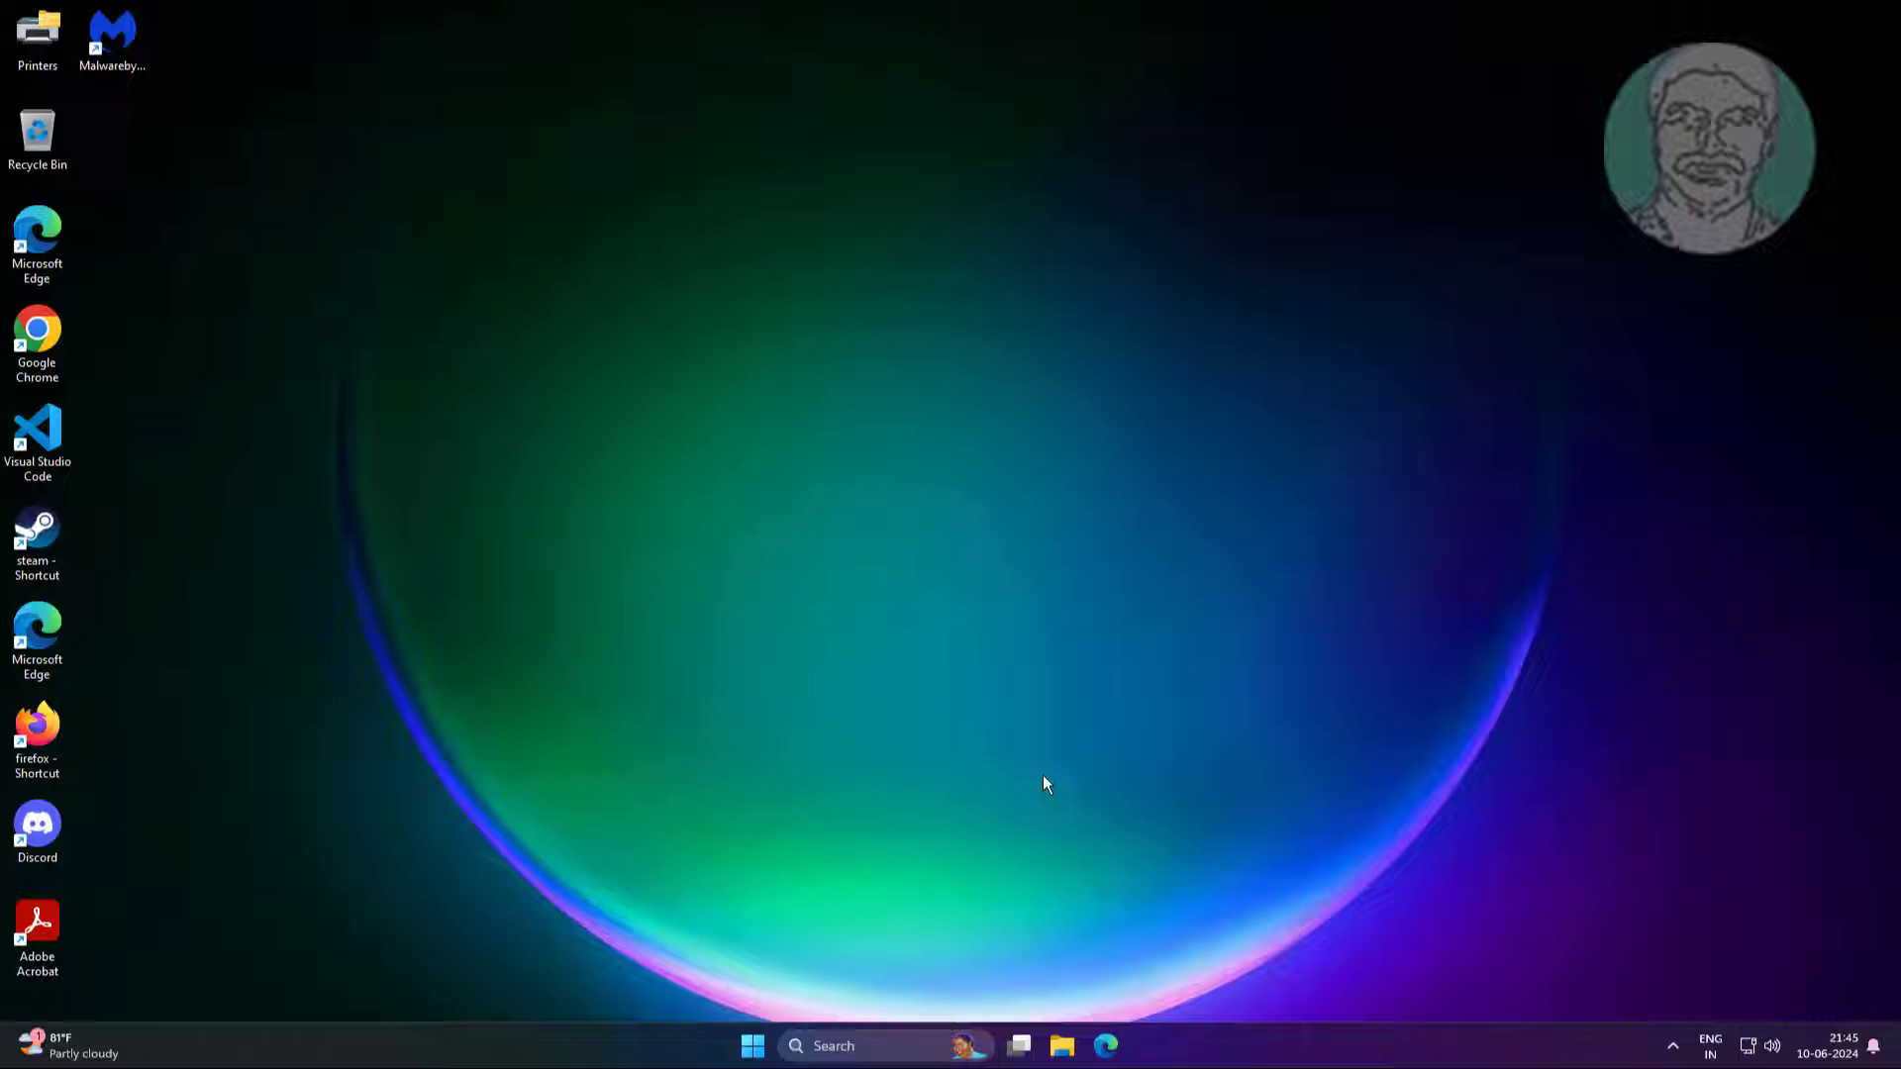
Launch Registry Editor (regedit) with administrator rights.
click(838, 1044)
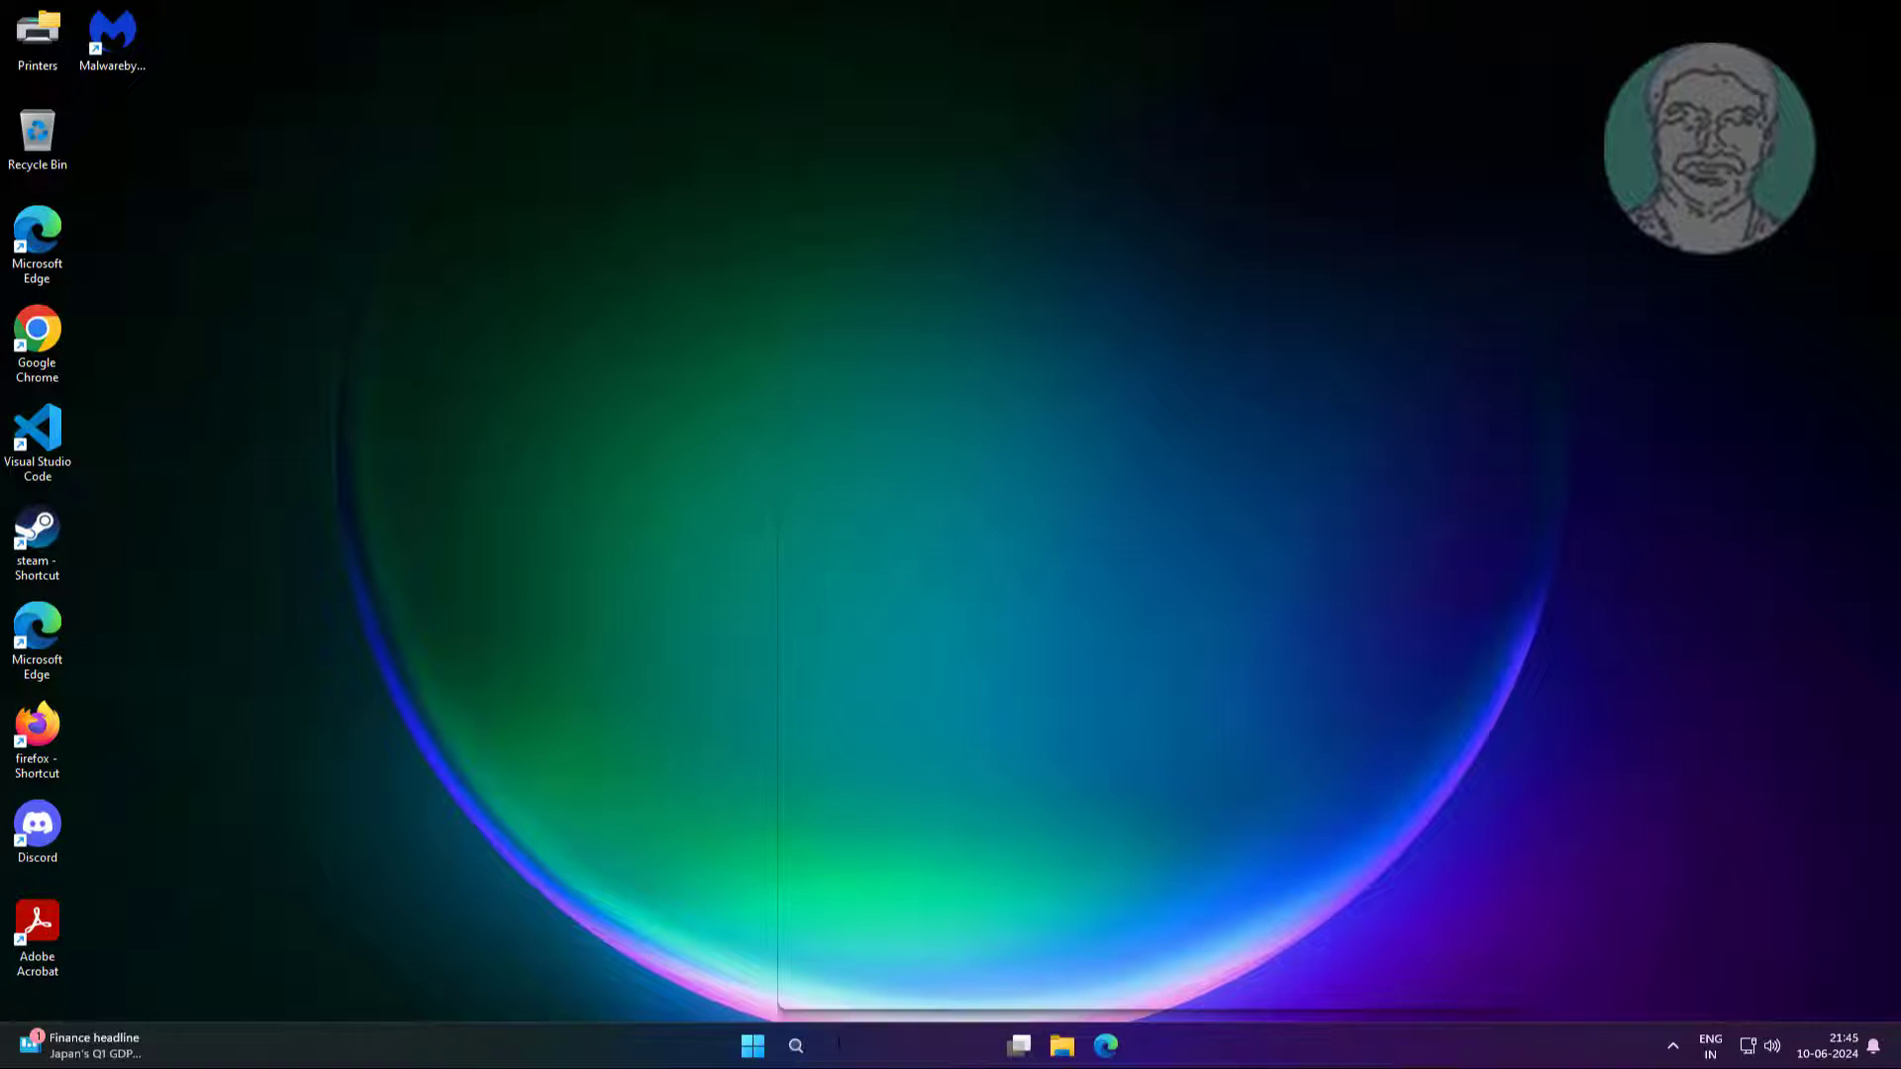
text(reged)
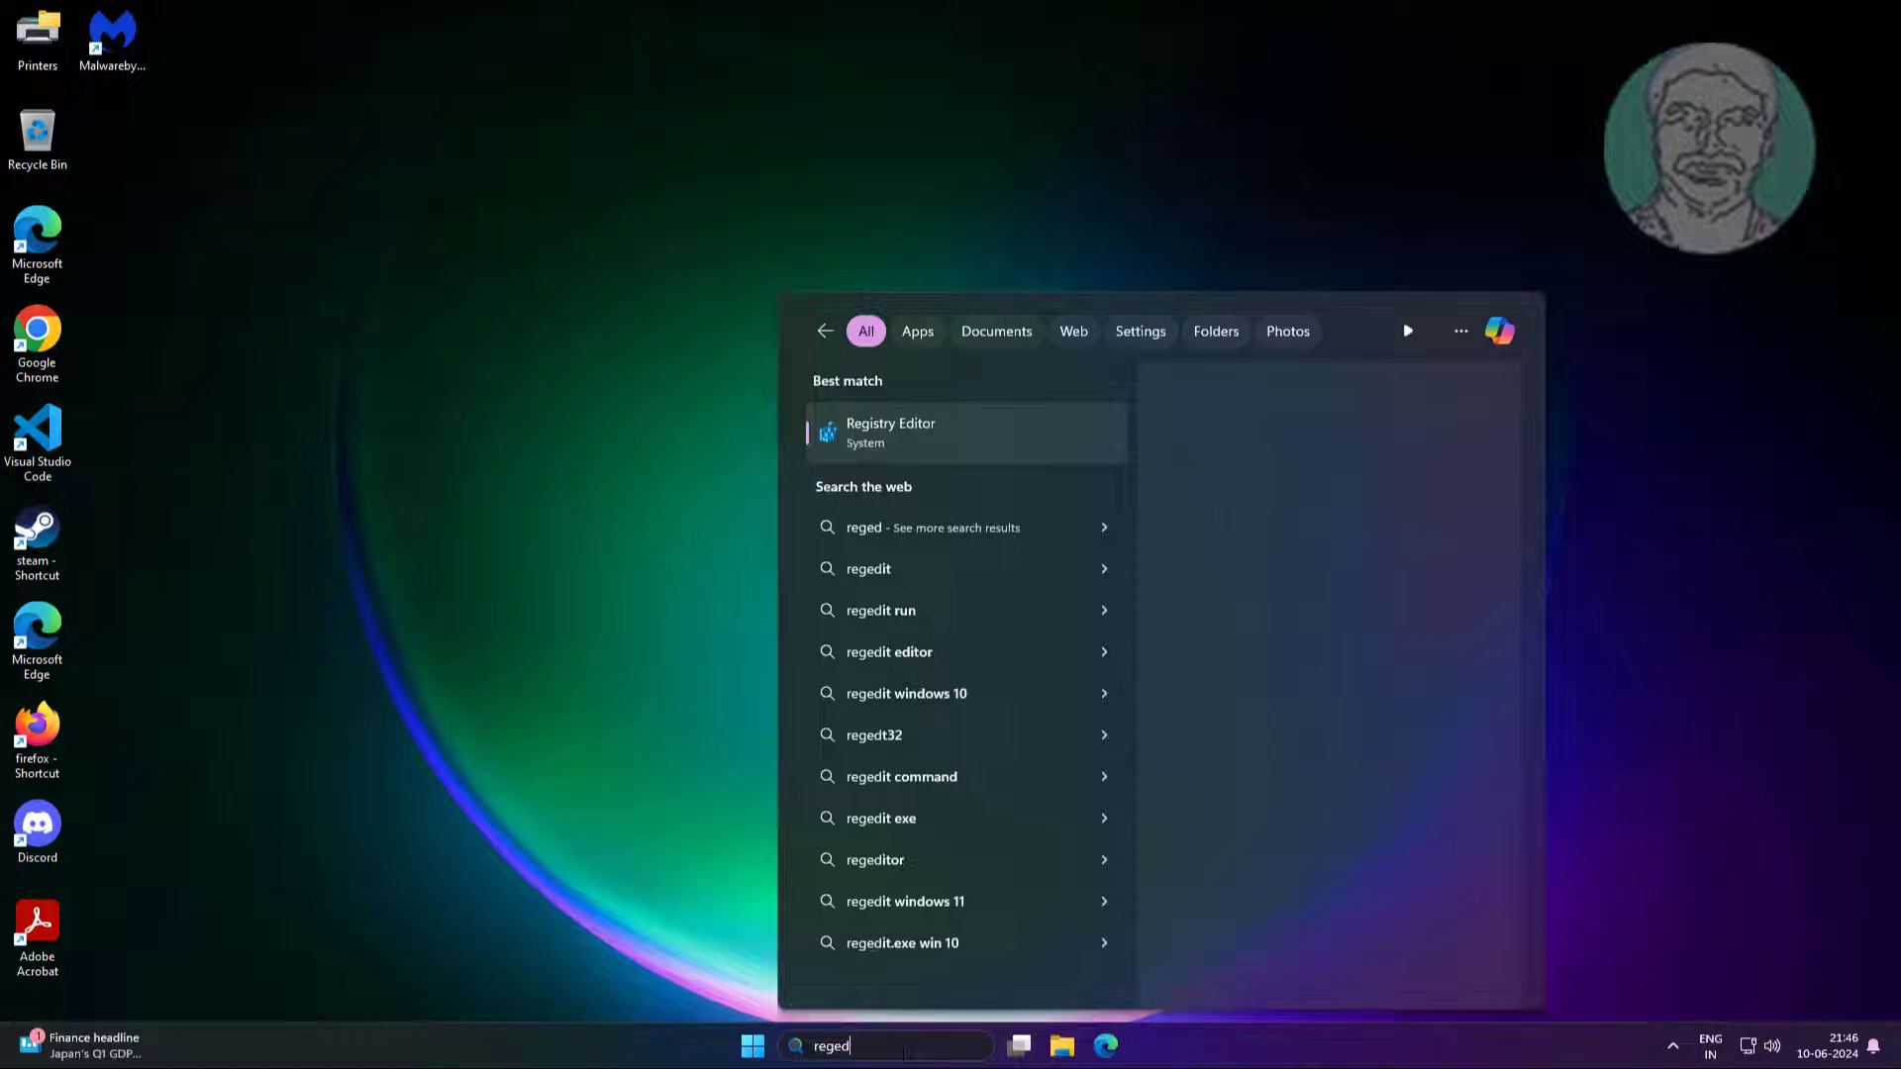
text(it)
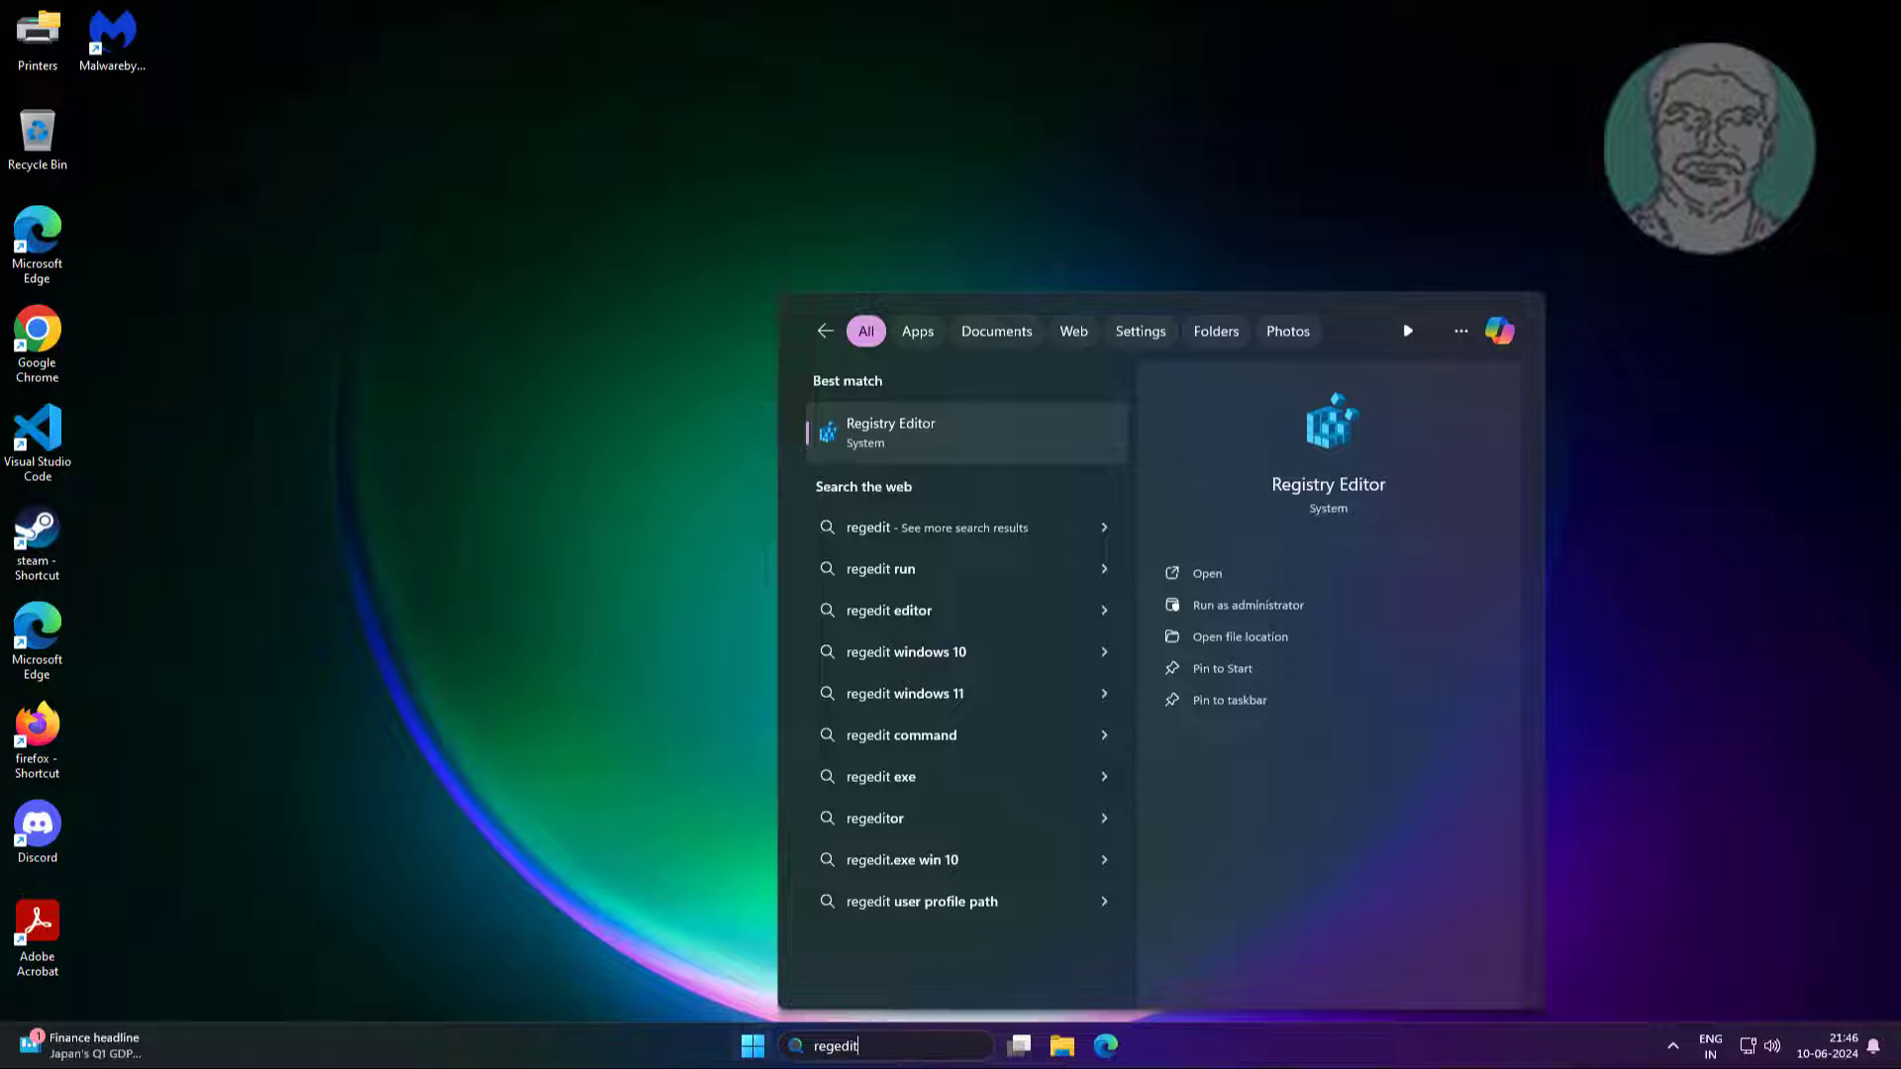
right_click(909, 425)
click(959, 439)
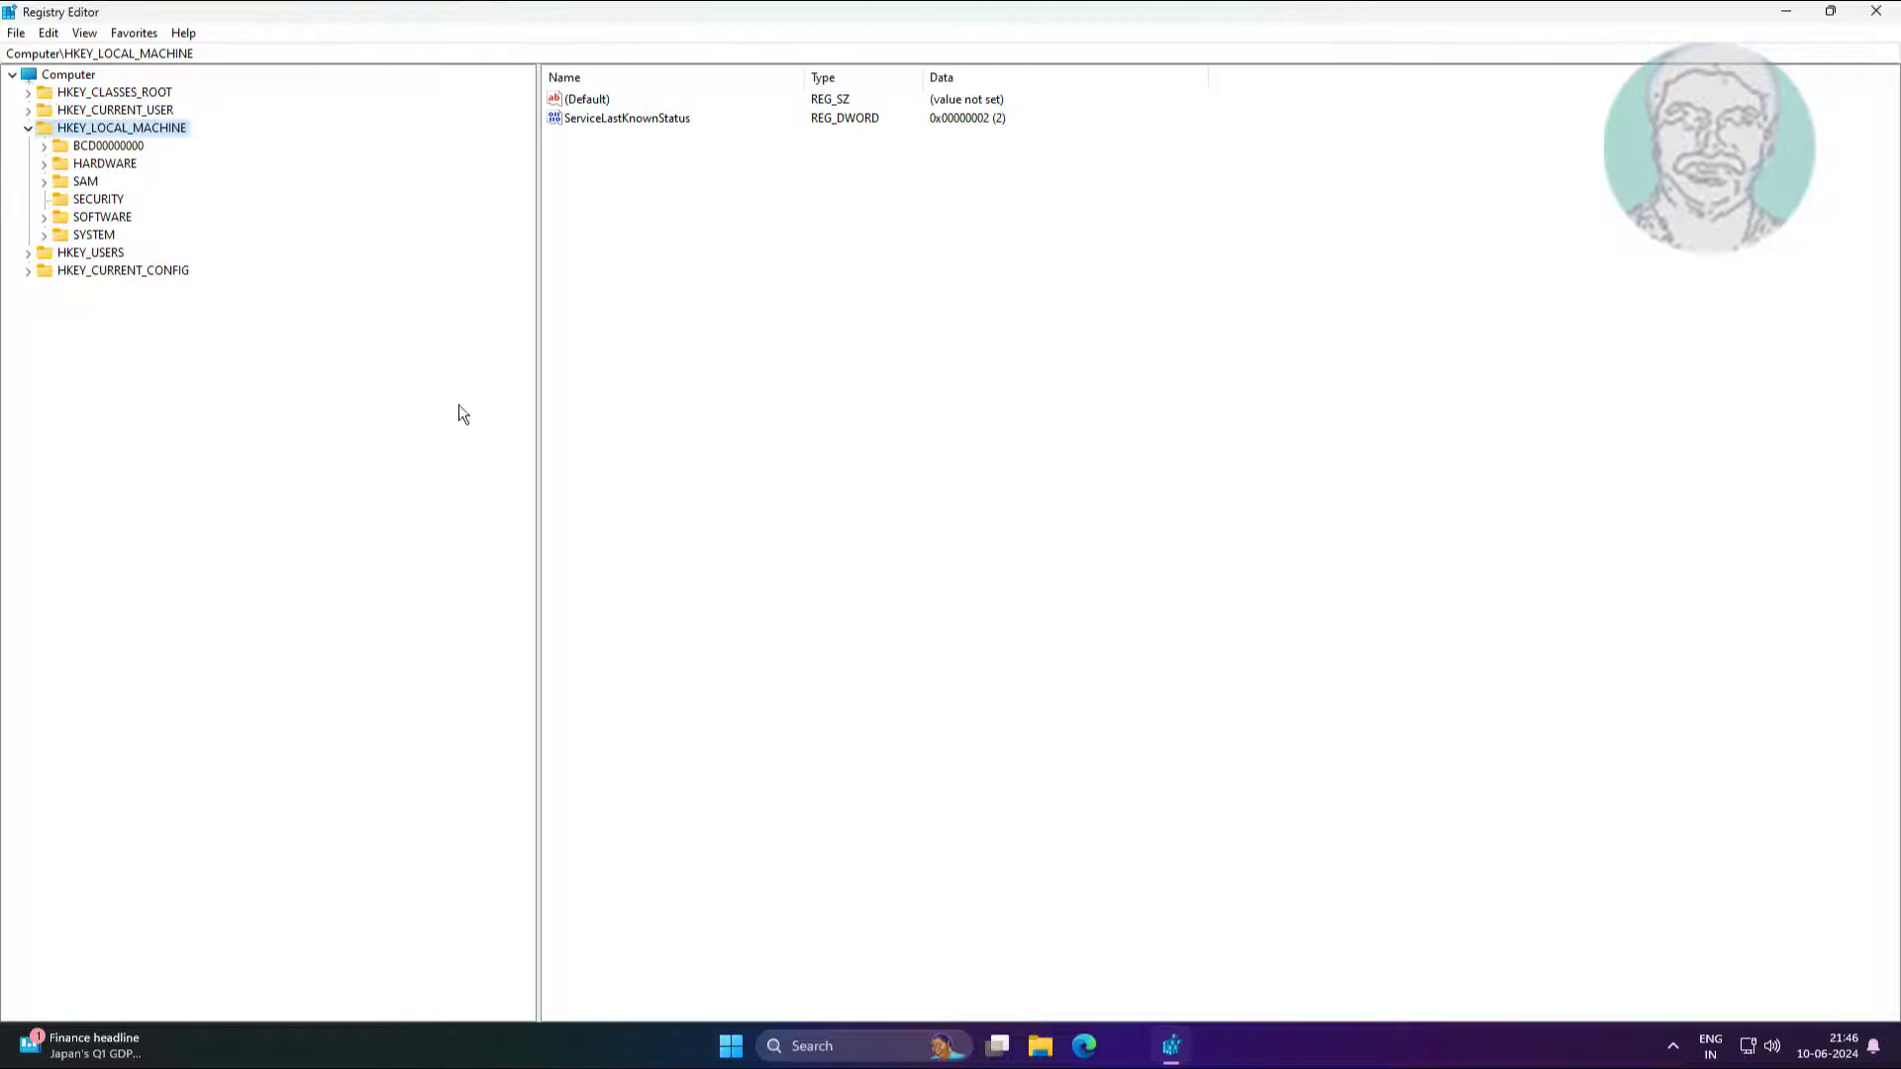
Navigate to HKEY_LOCAL_MACHINE\SYSTEM\CurrentControlSet\Control\Power to list its values.
click(30, 128)
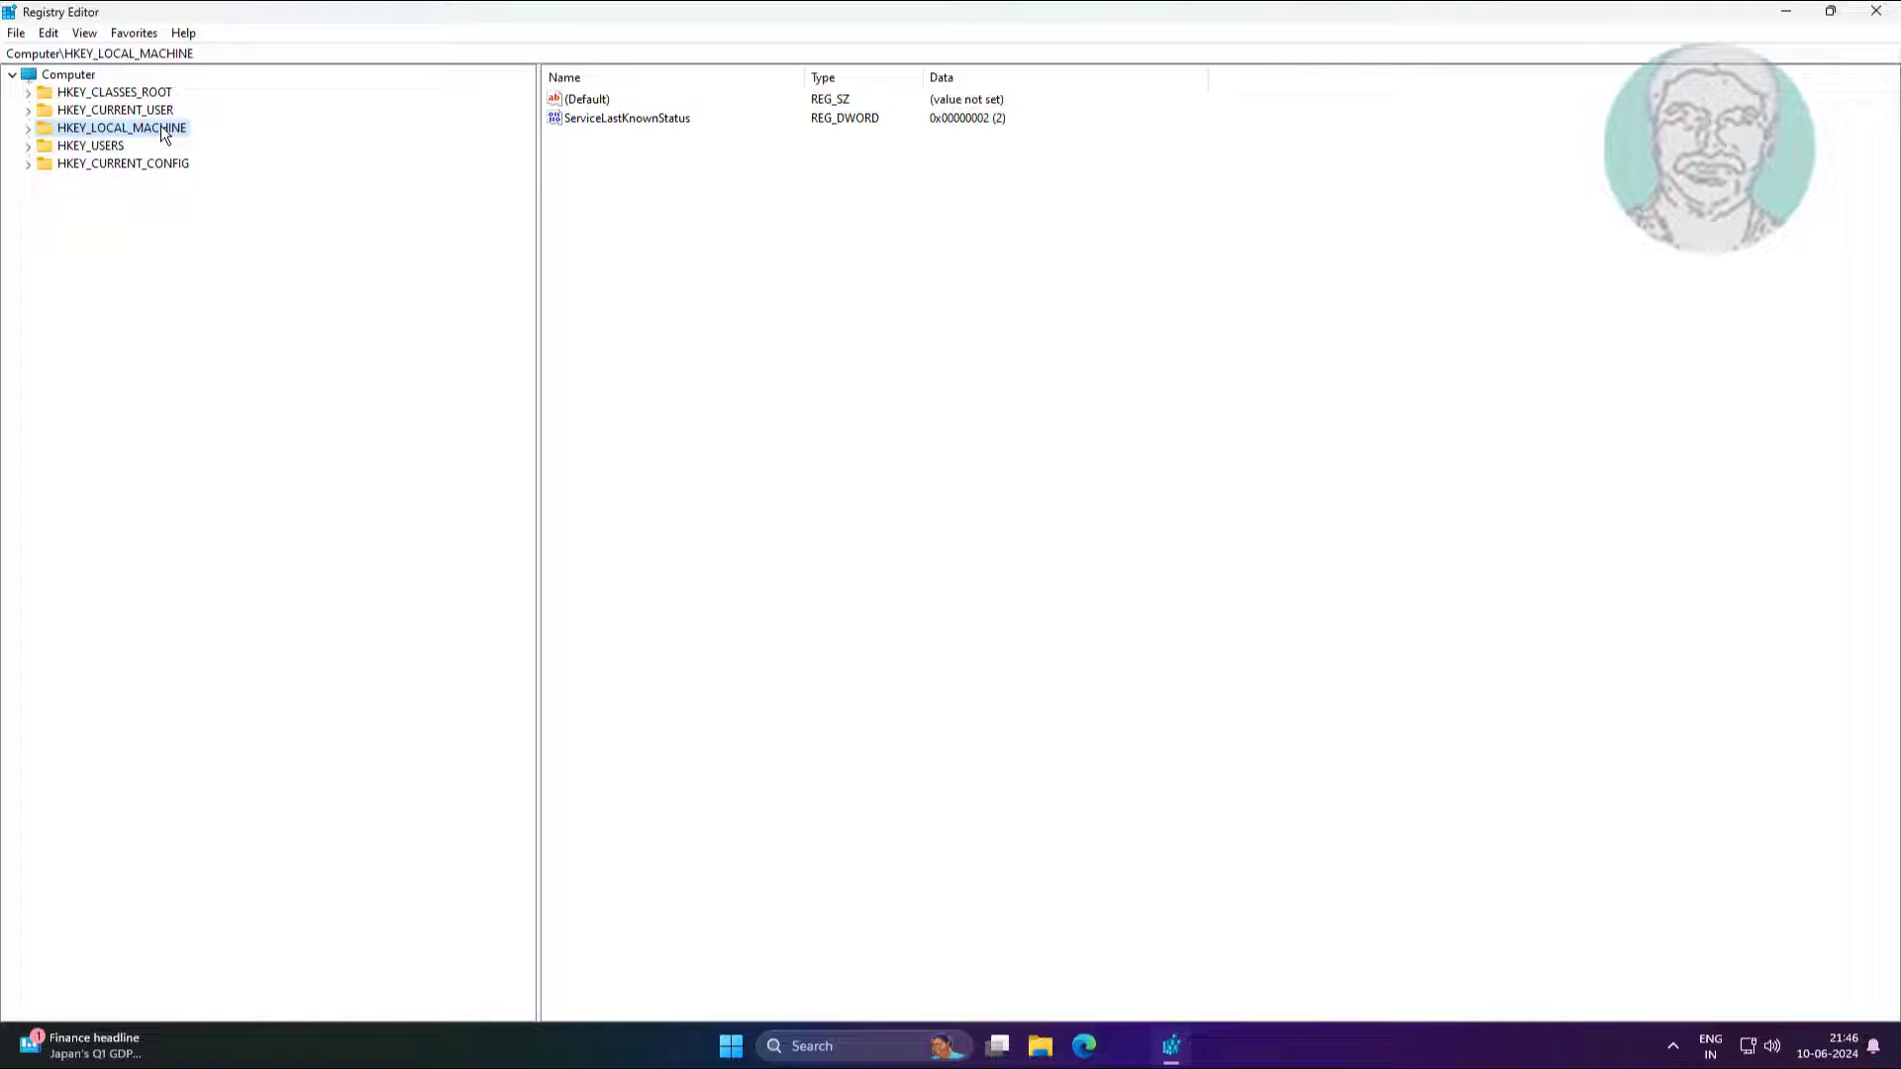
click(29, 126)
click(95, 222)
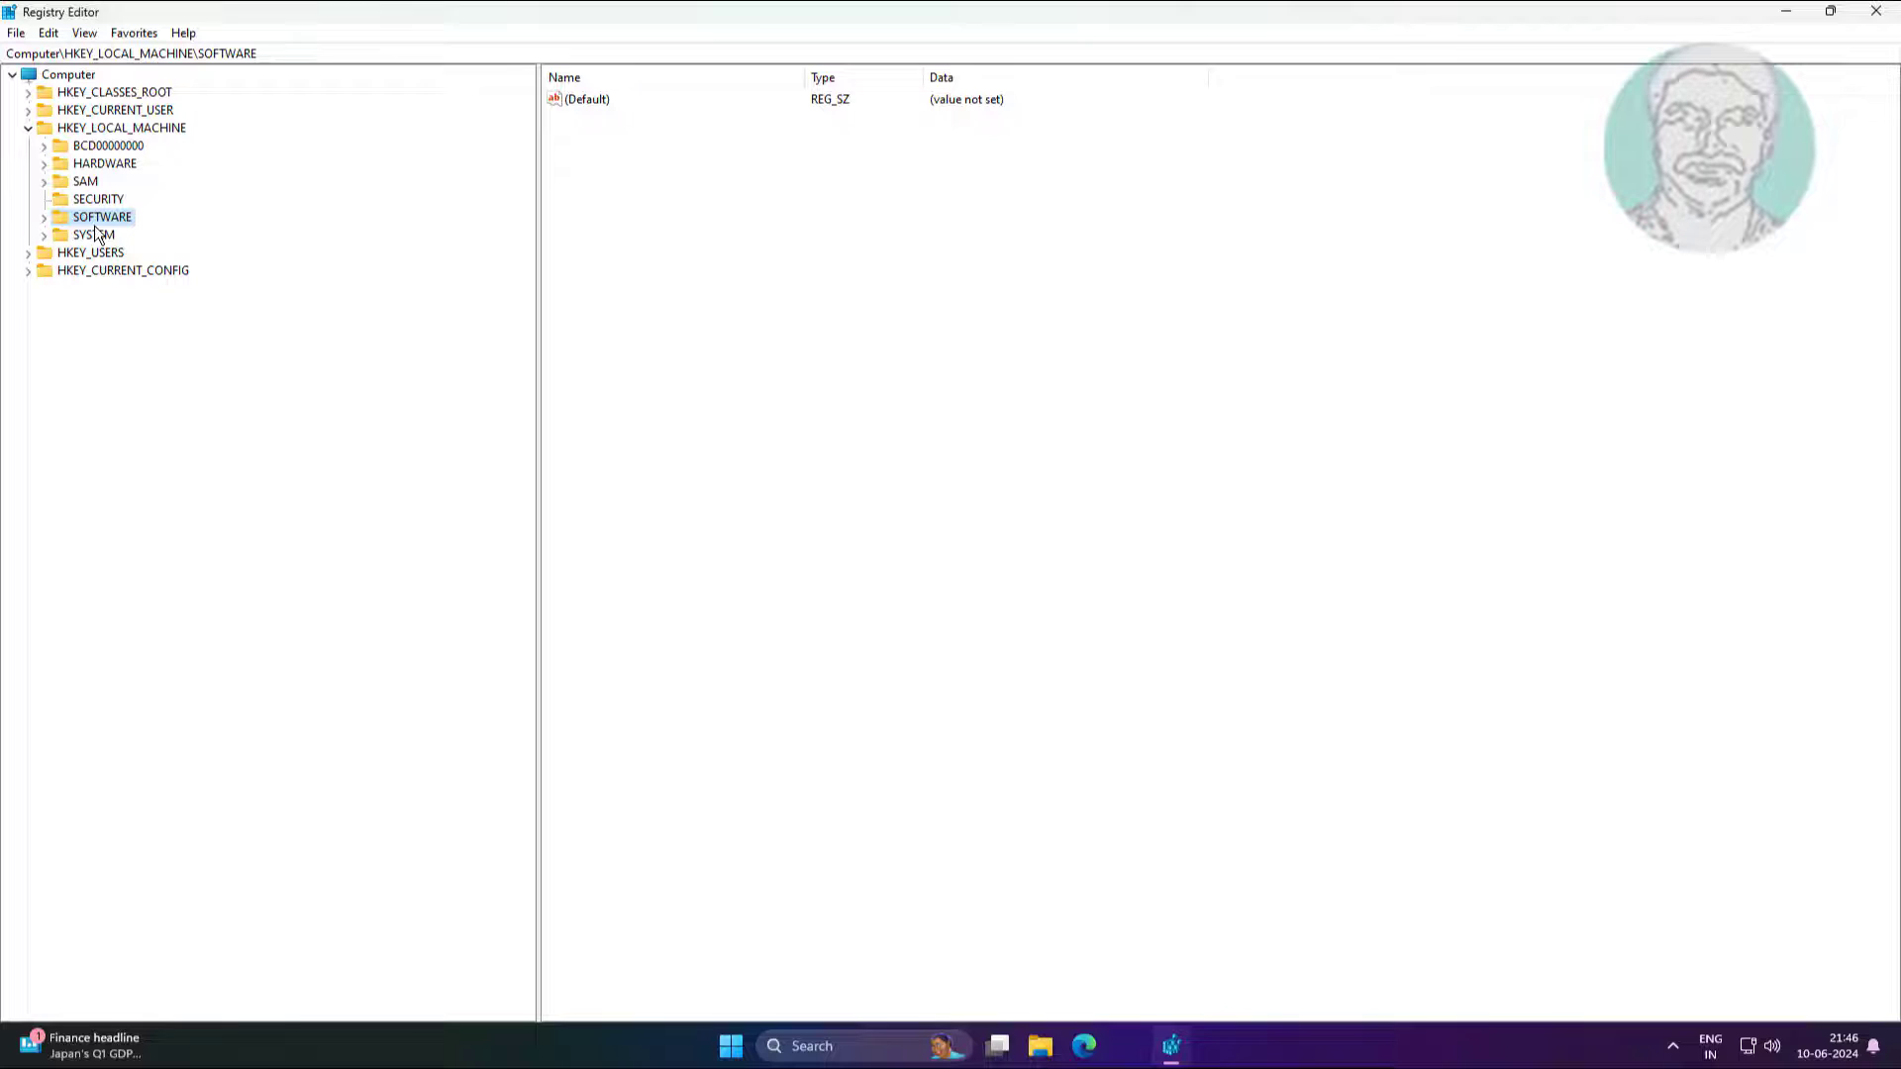
click(97, 234)
click(44, 235)
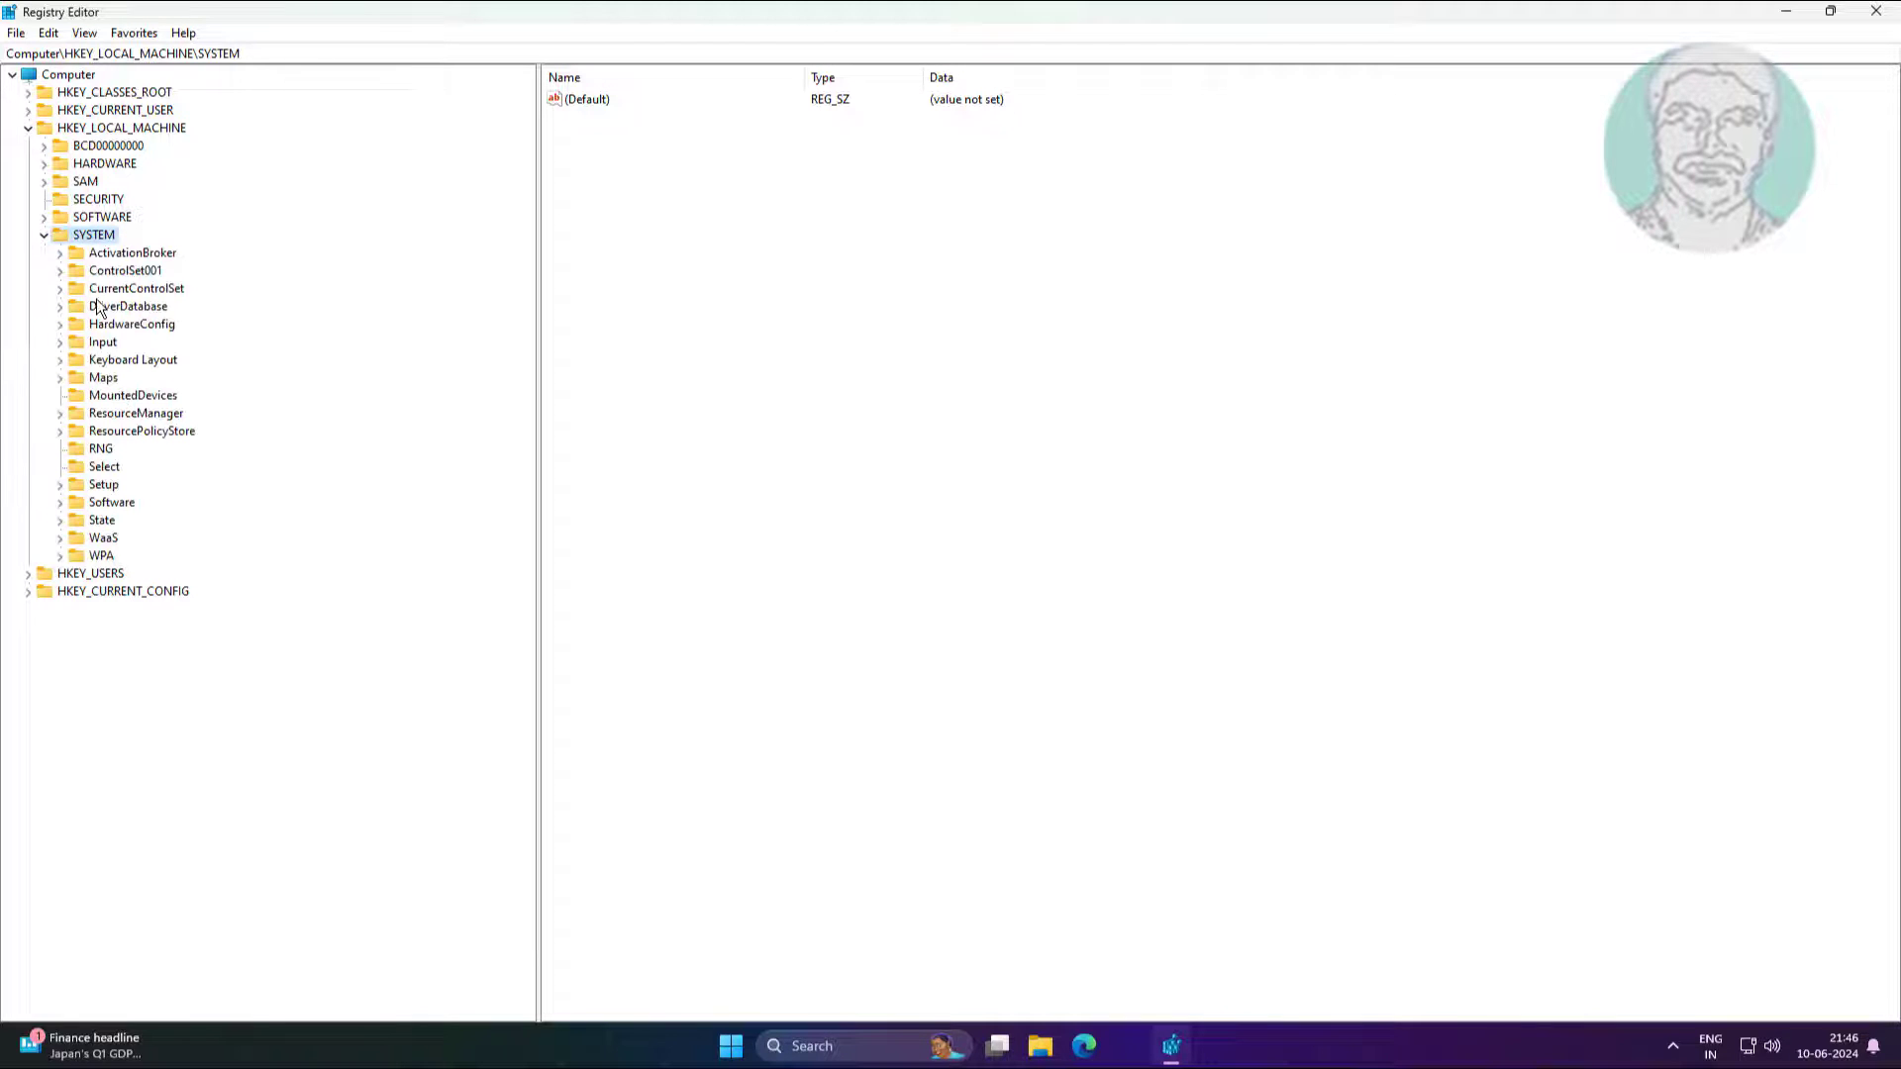
click(124, 288)
click(61, 288)
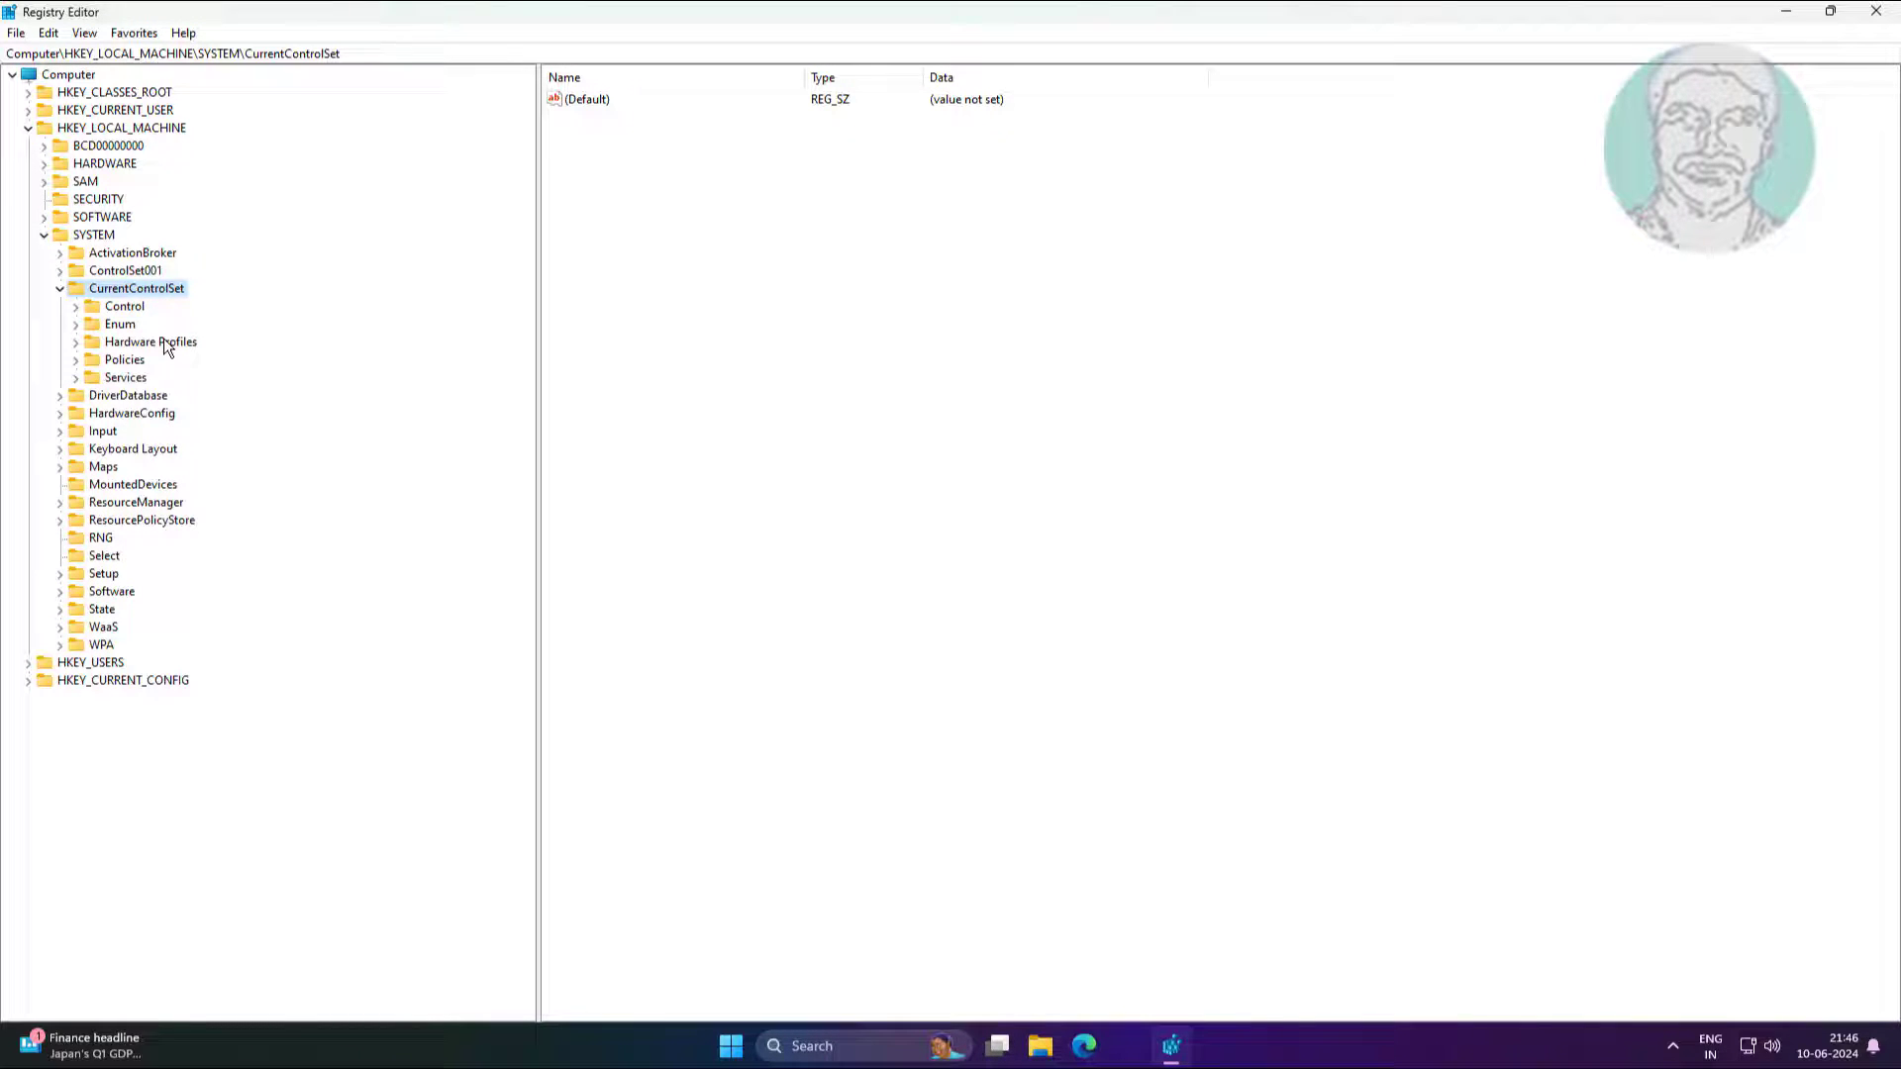
click(126, 307)
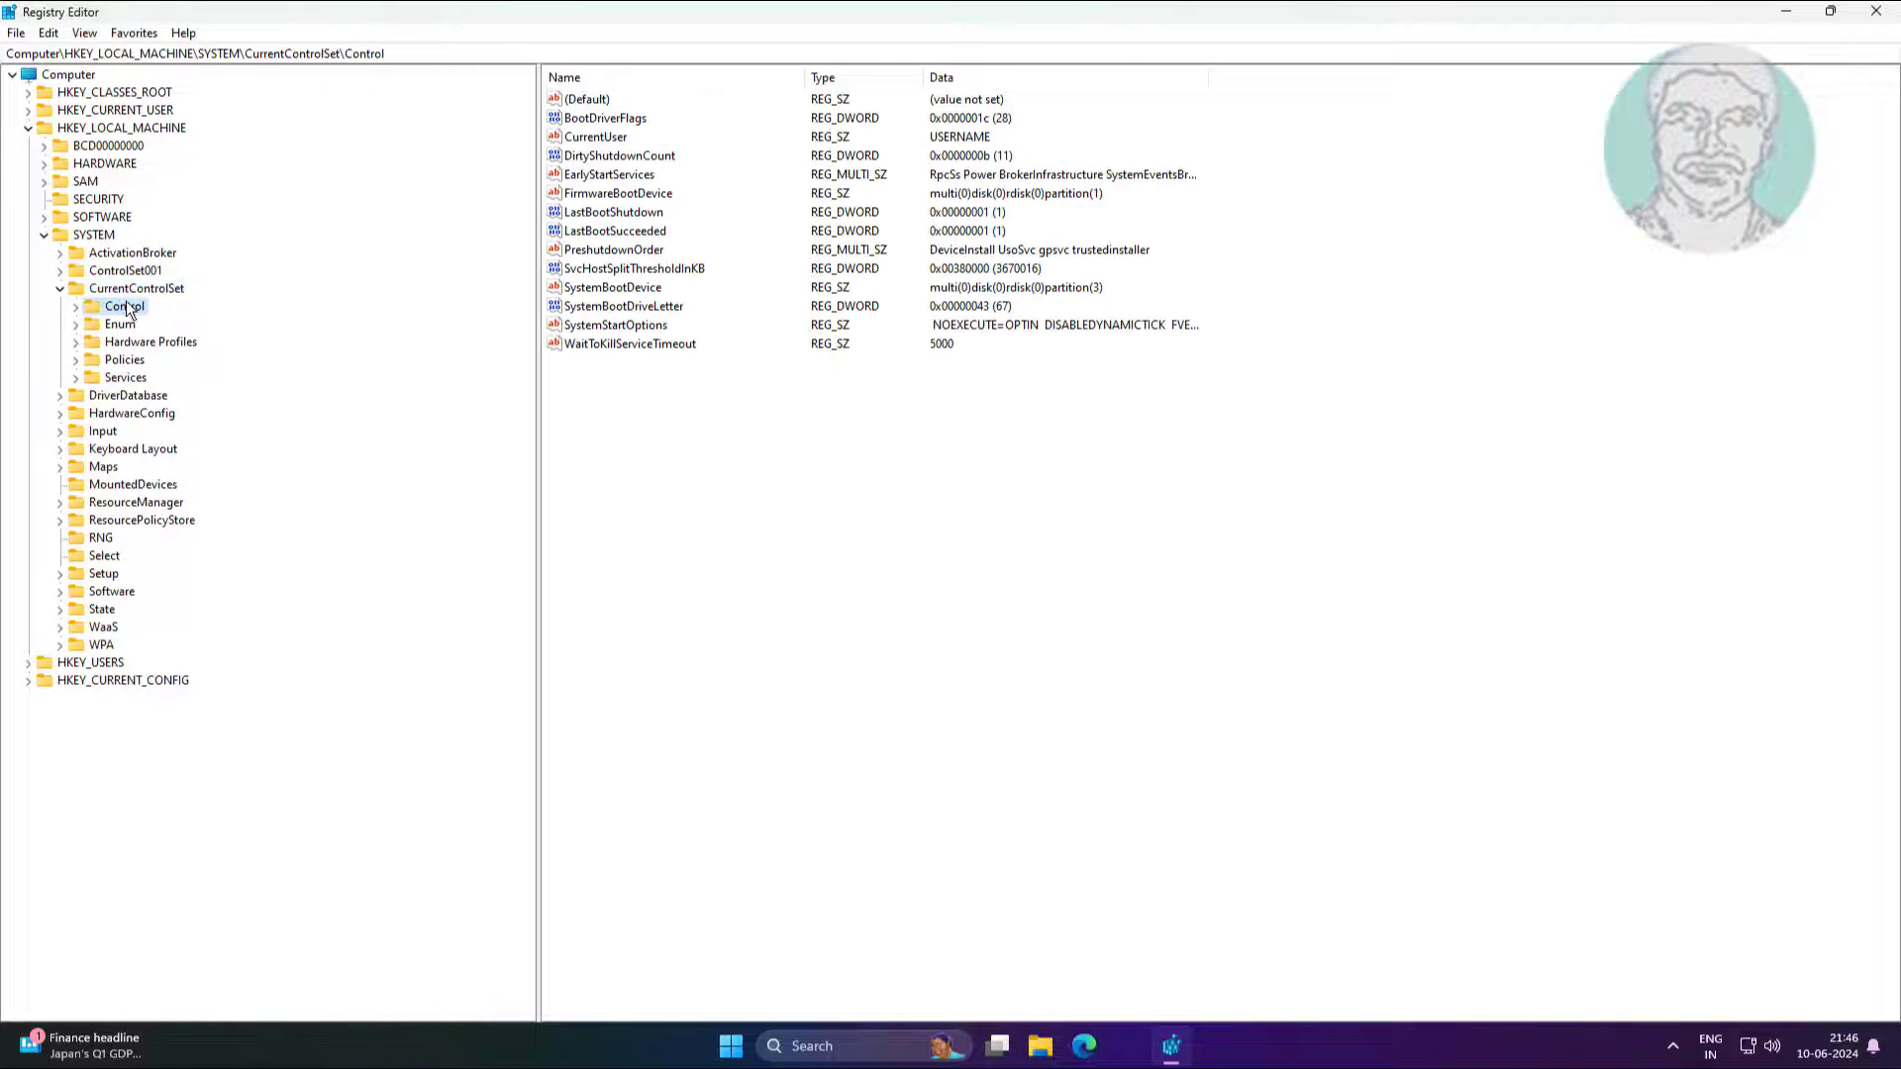
click(77, 307)
scroll(181, 616, down, 5)
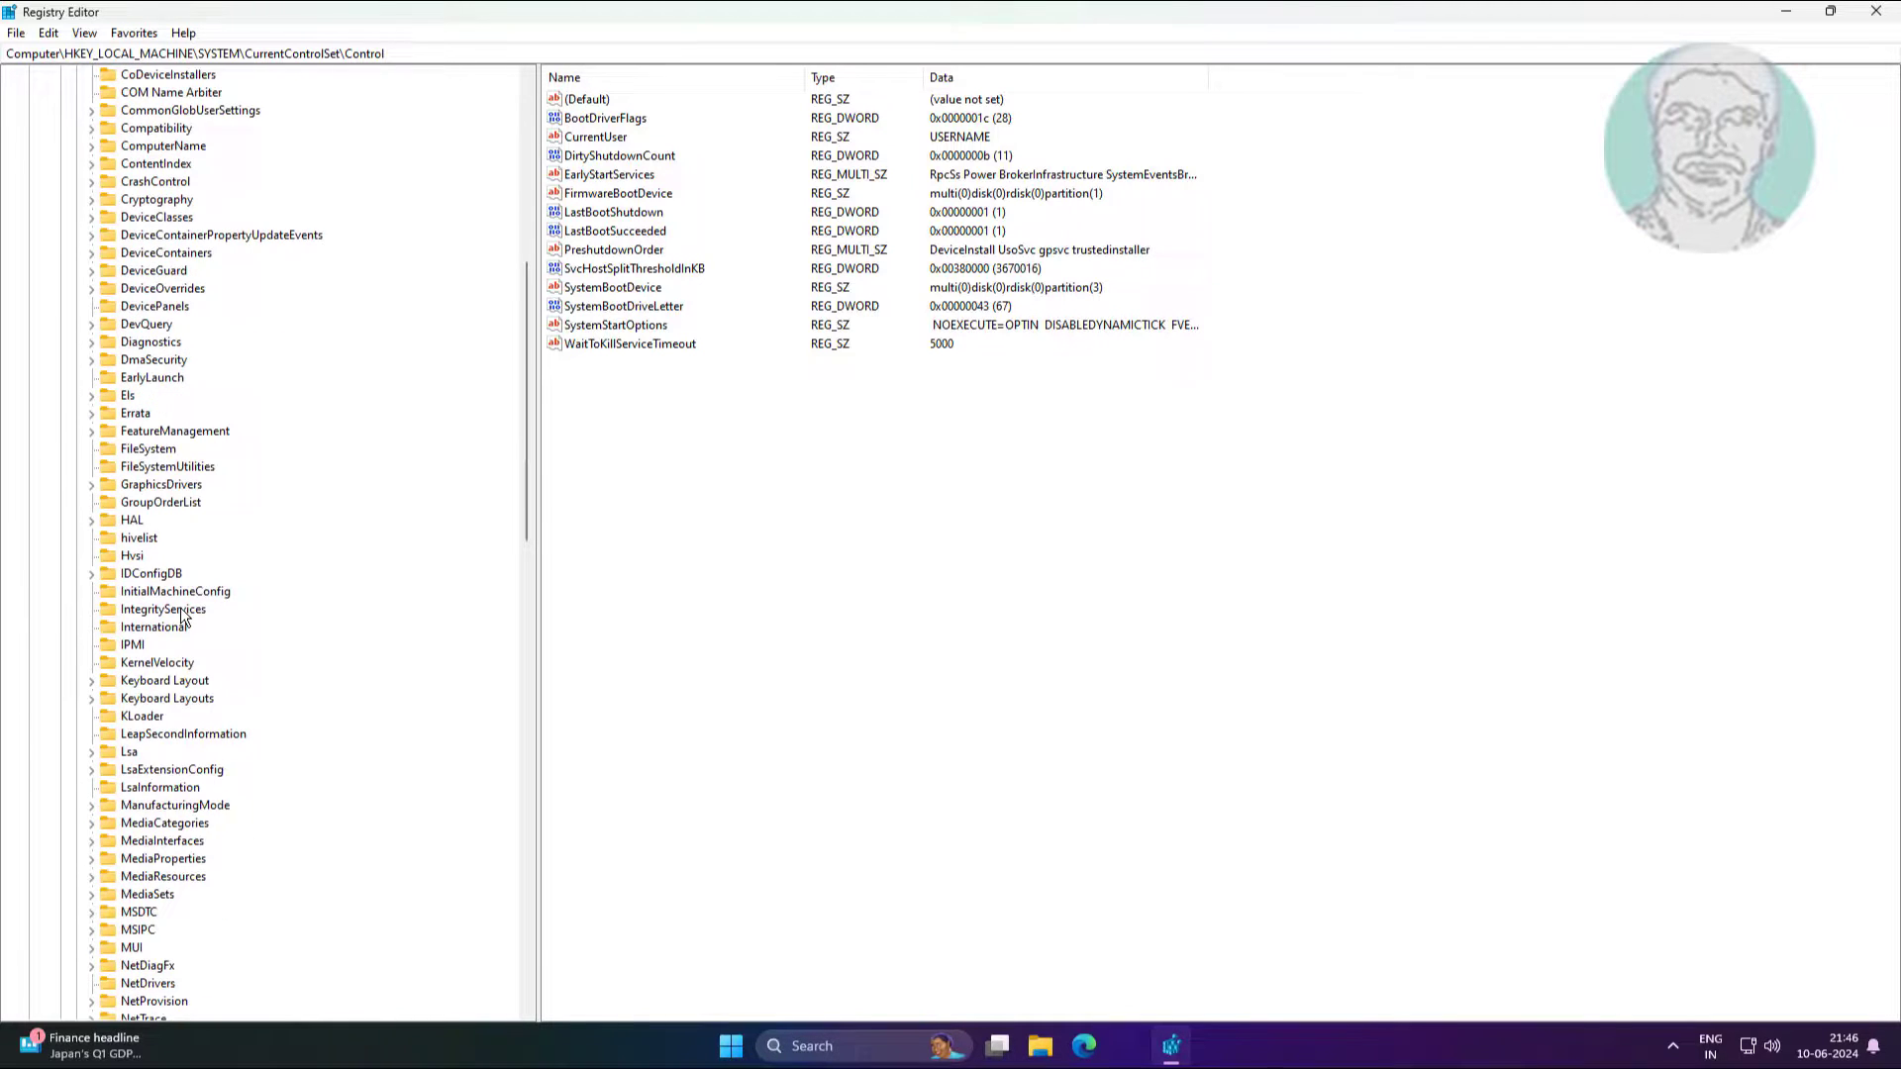
scroll(182, 617, down, 13)
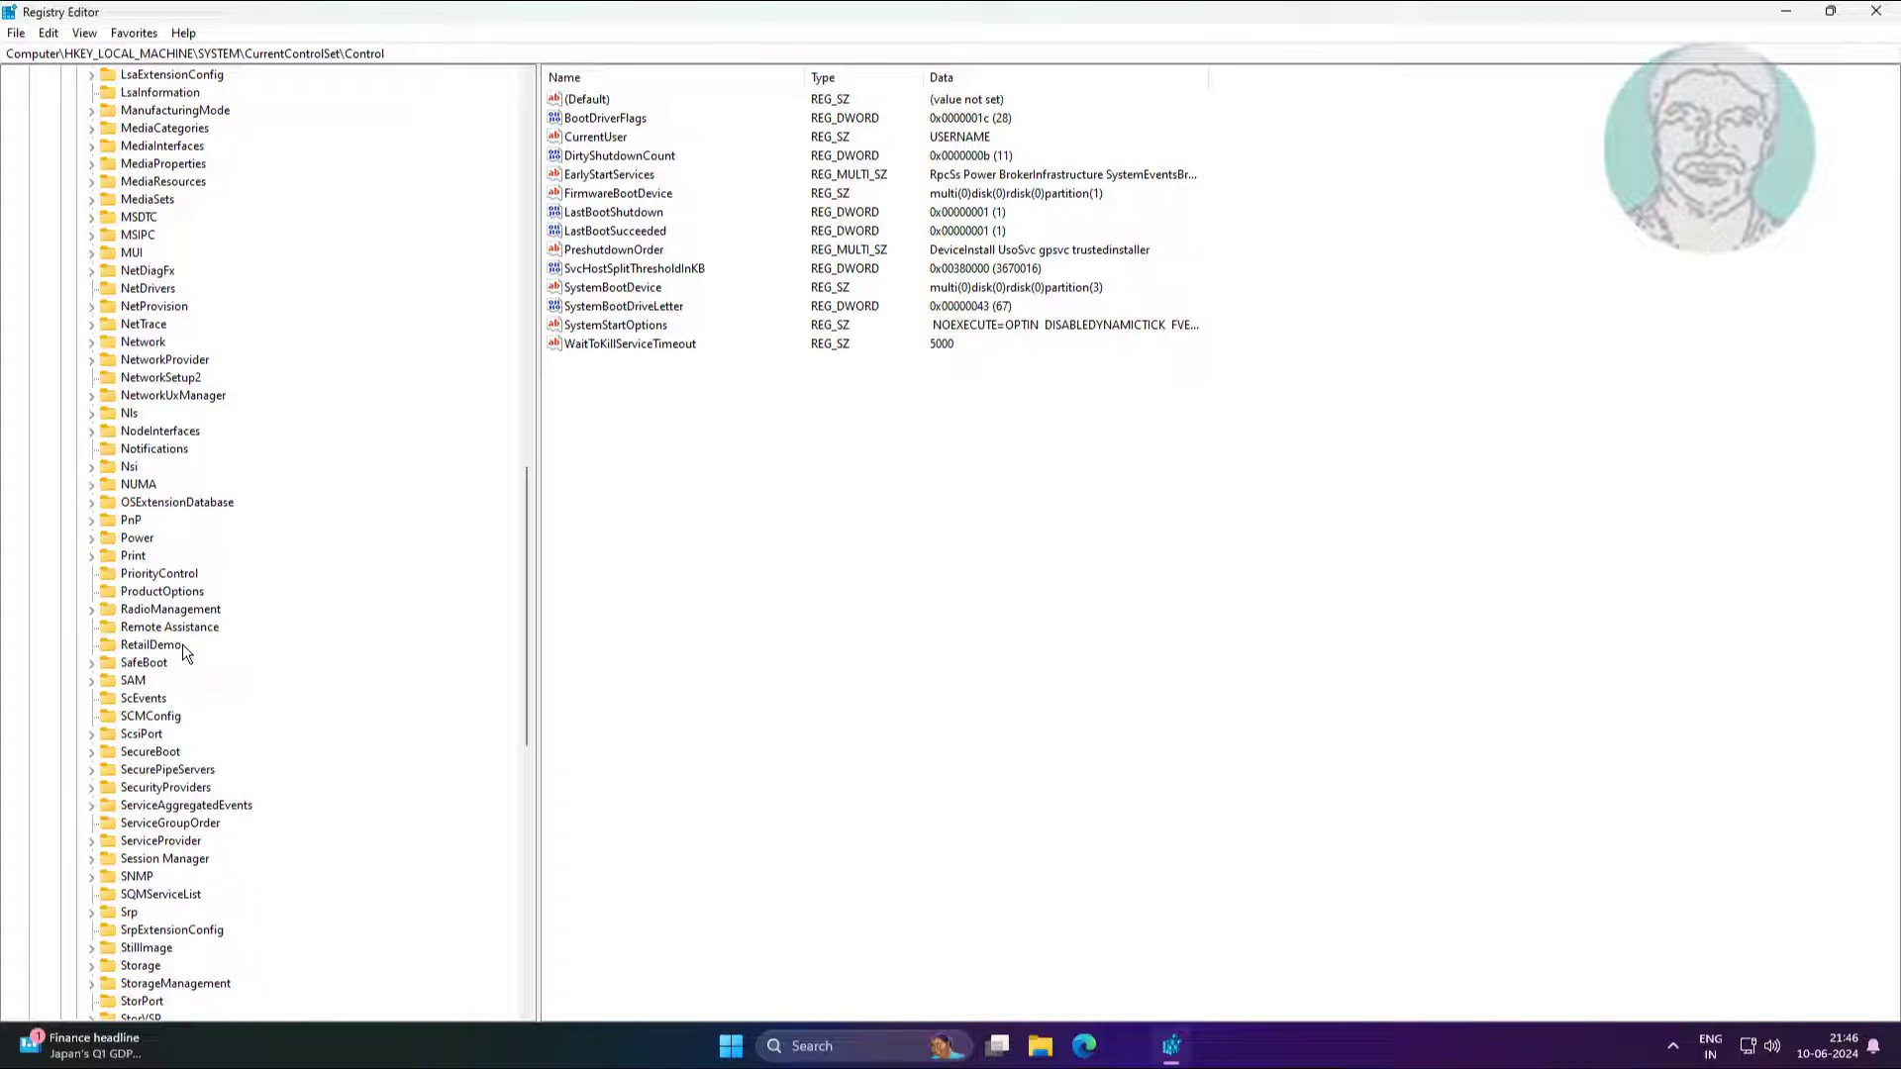
click(135, 540)
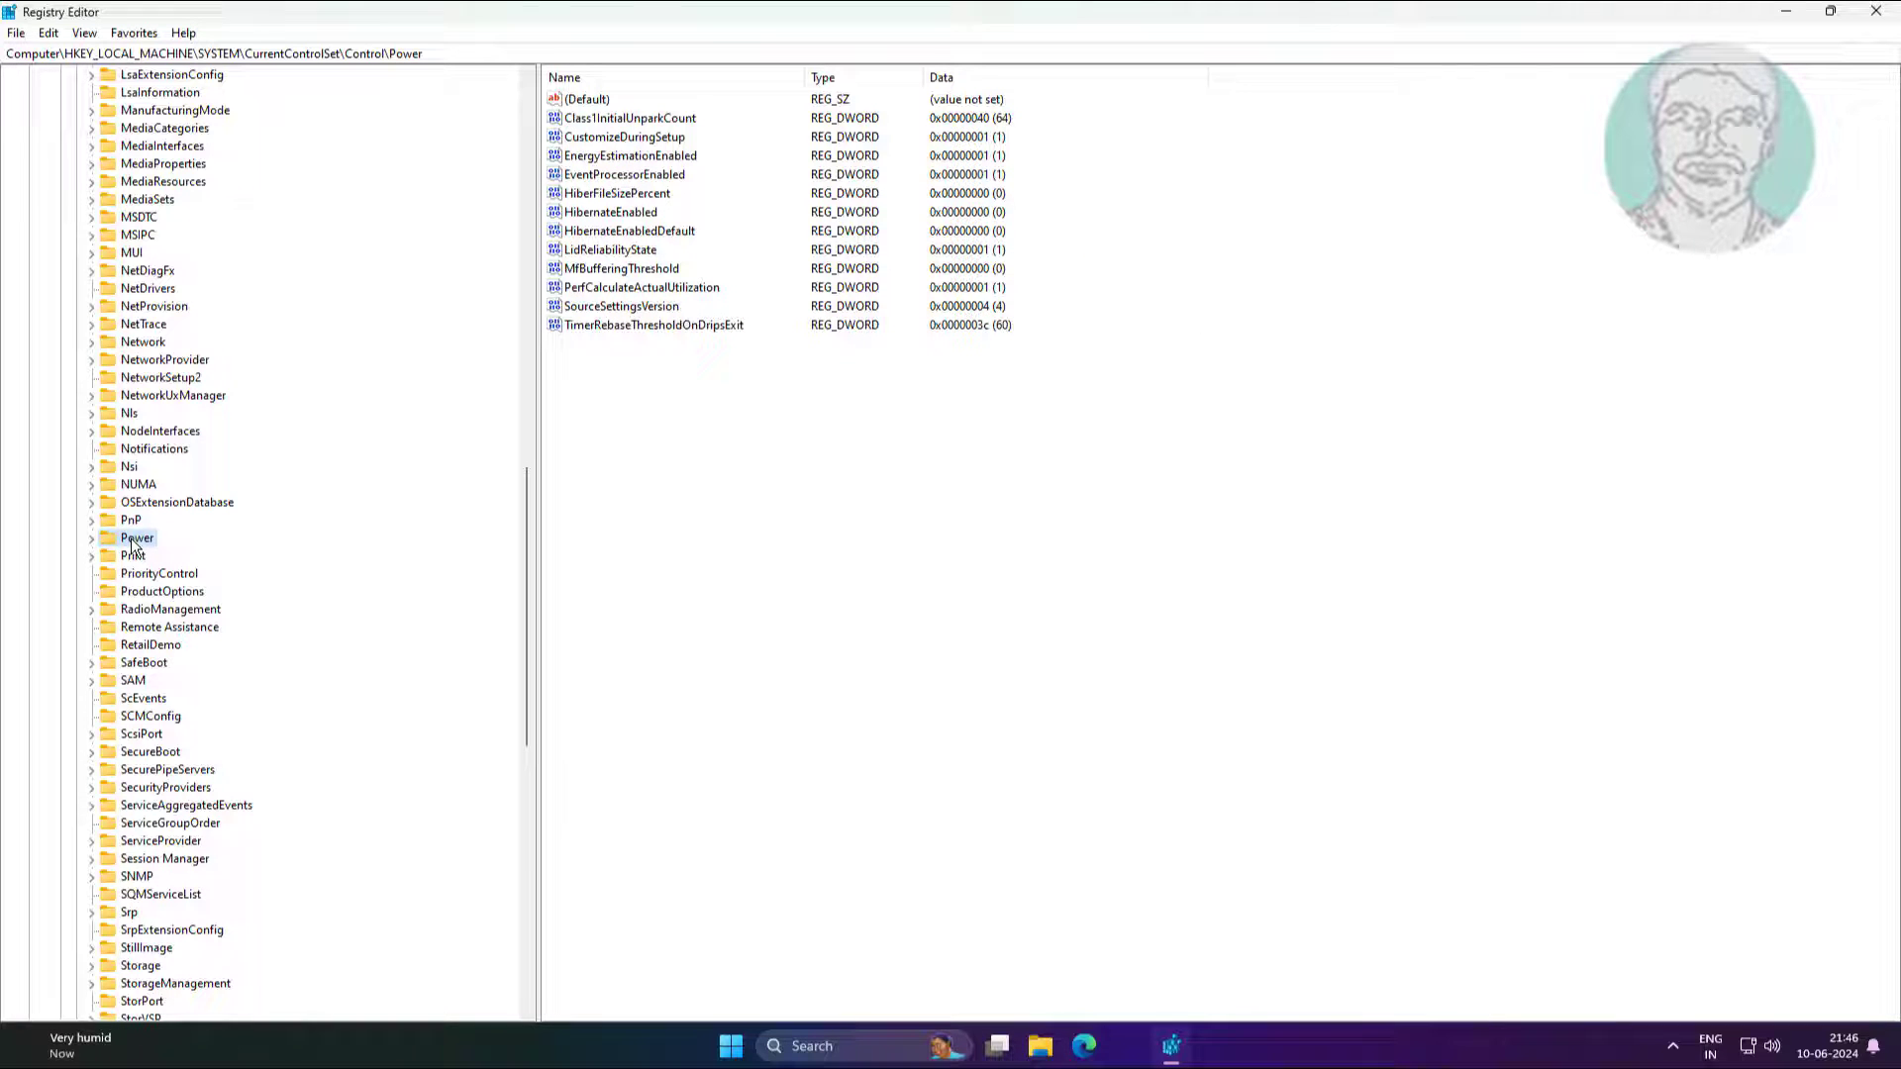
Create a DWORD (32-bit) value named PlatformAoAcOverride in Power with data 0.
right_click(638, 387)
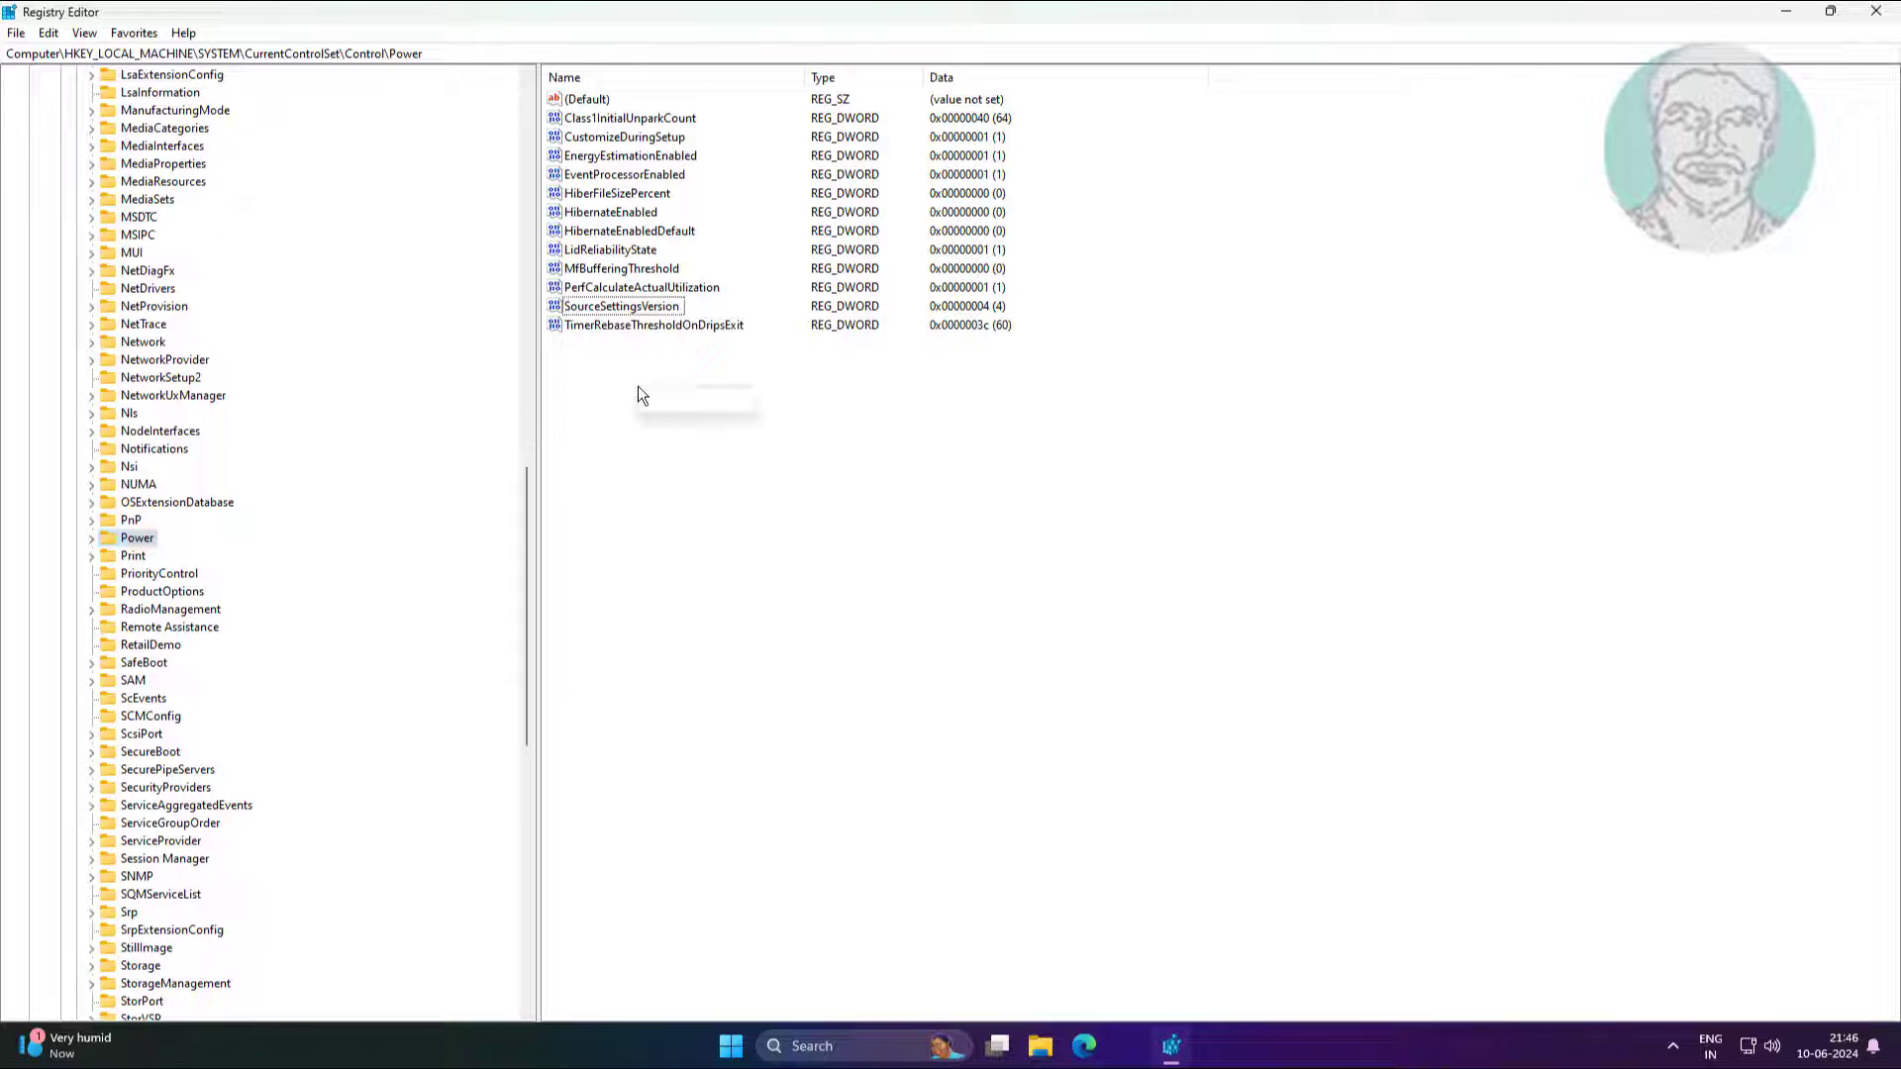
mouse_move(683, 399)
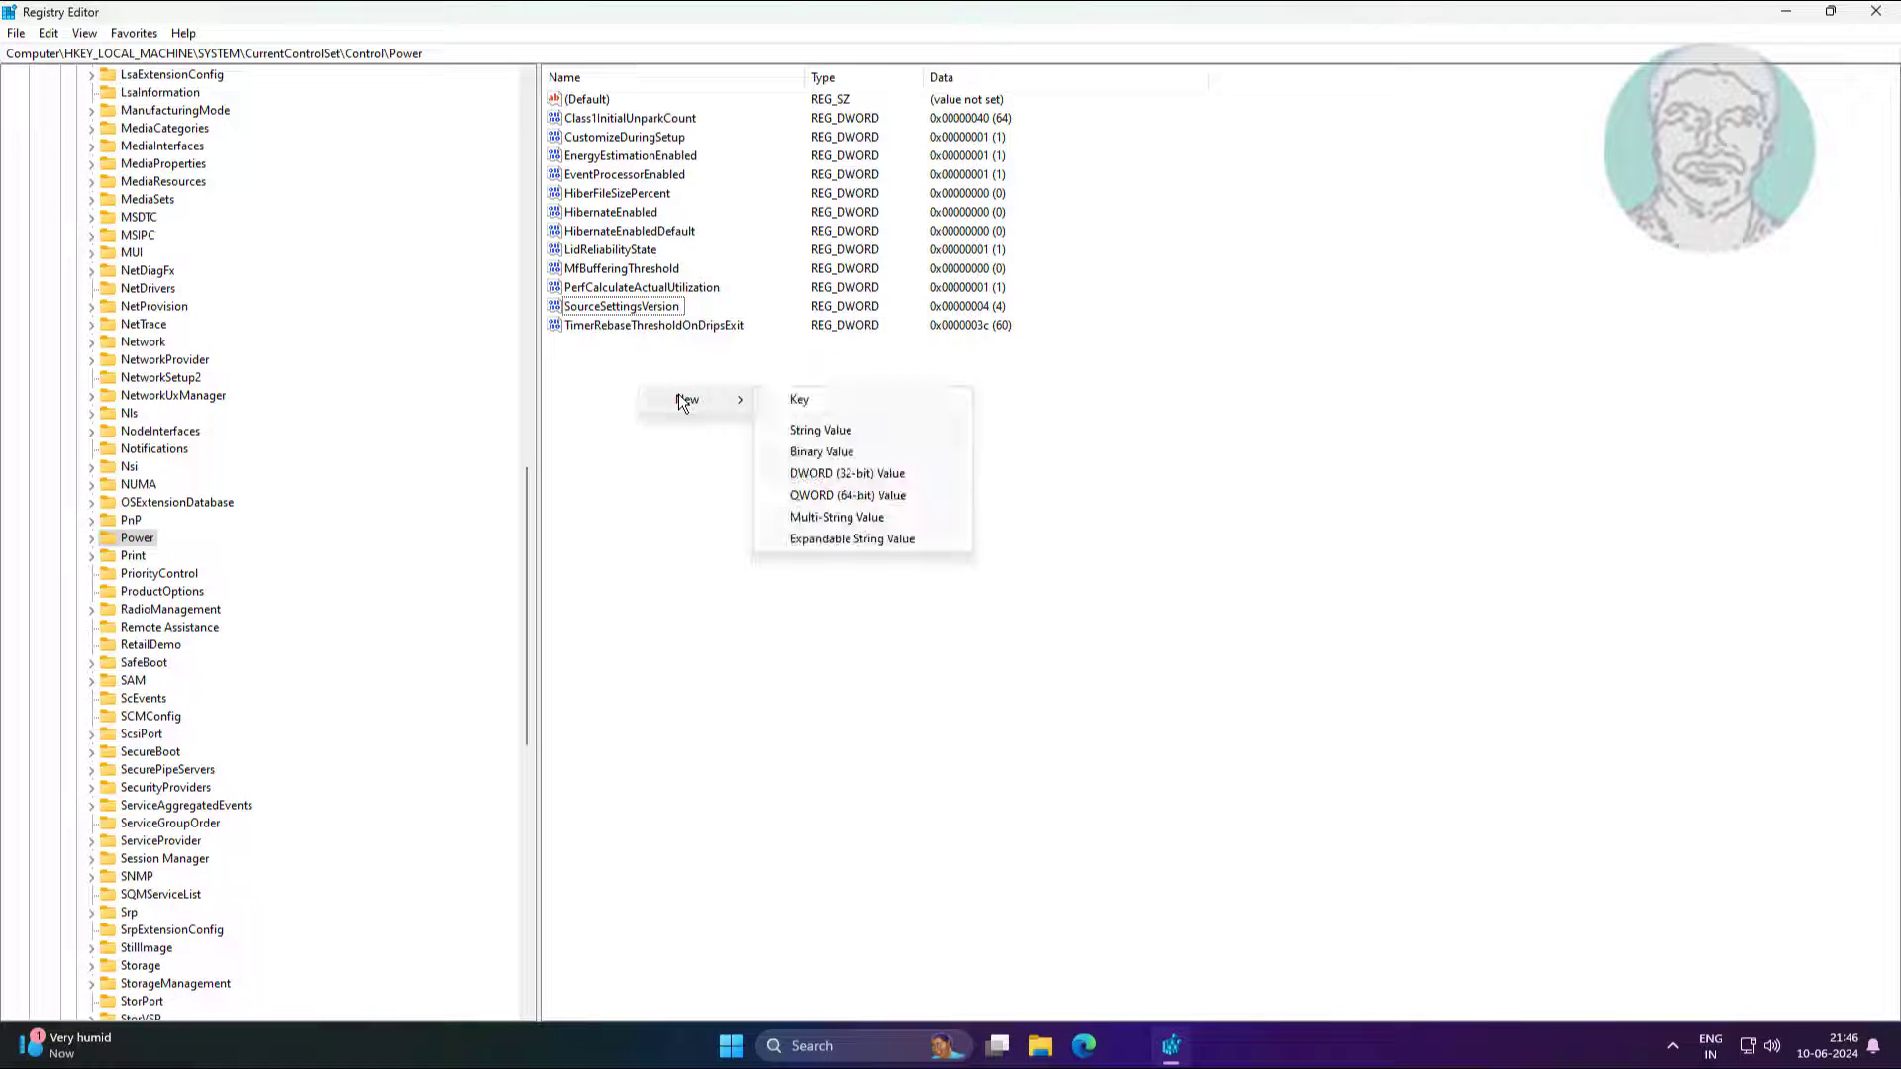
click(894, 476)
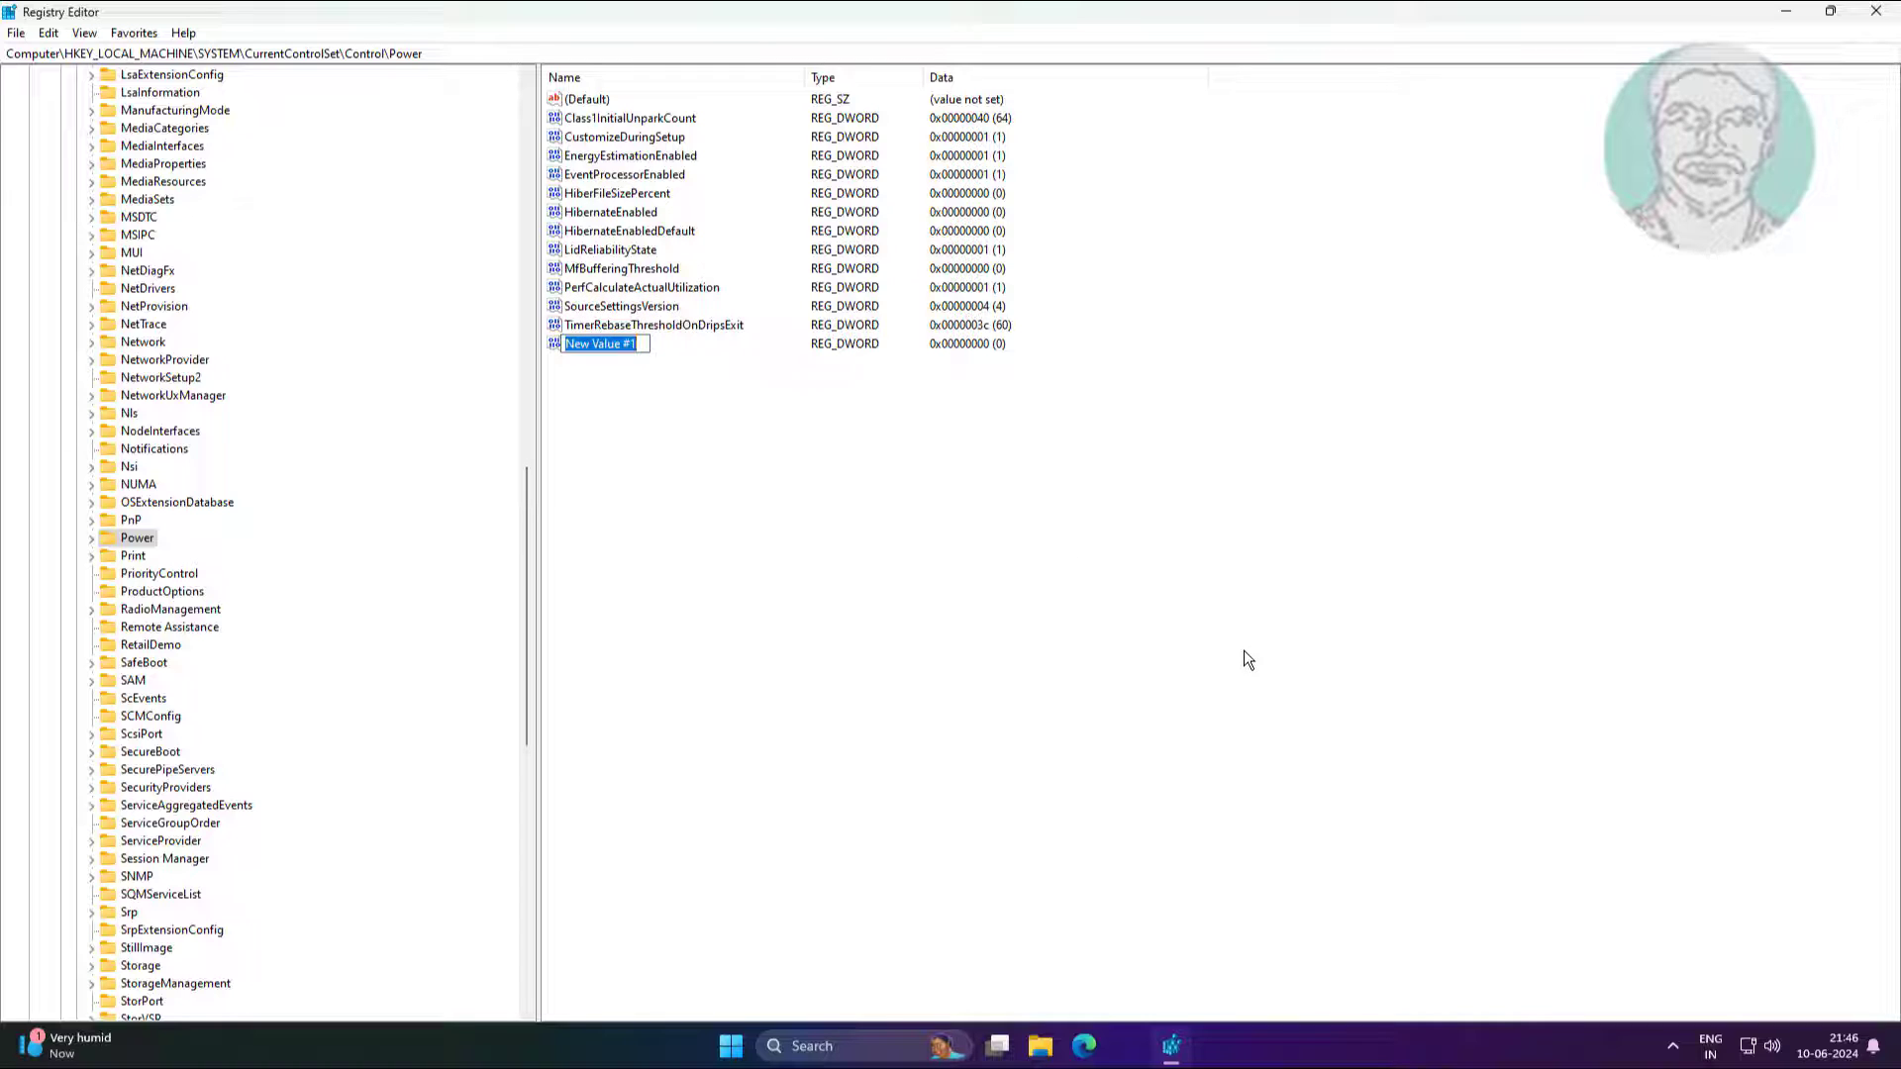
text(PlatformAoAcOverride)
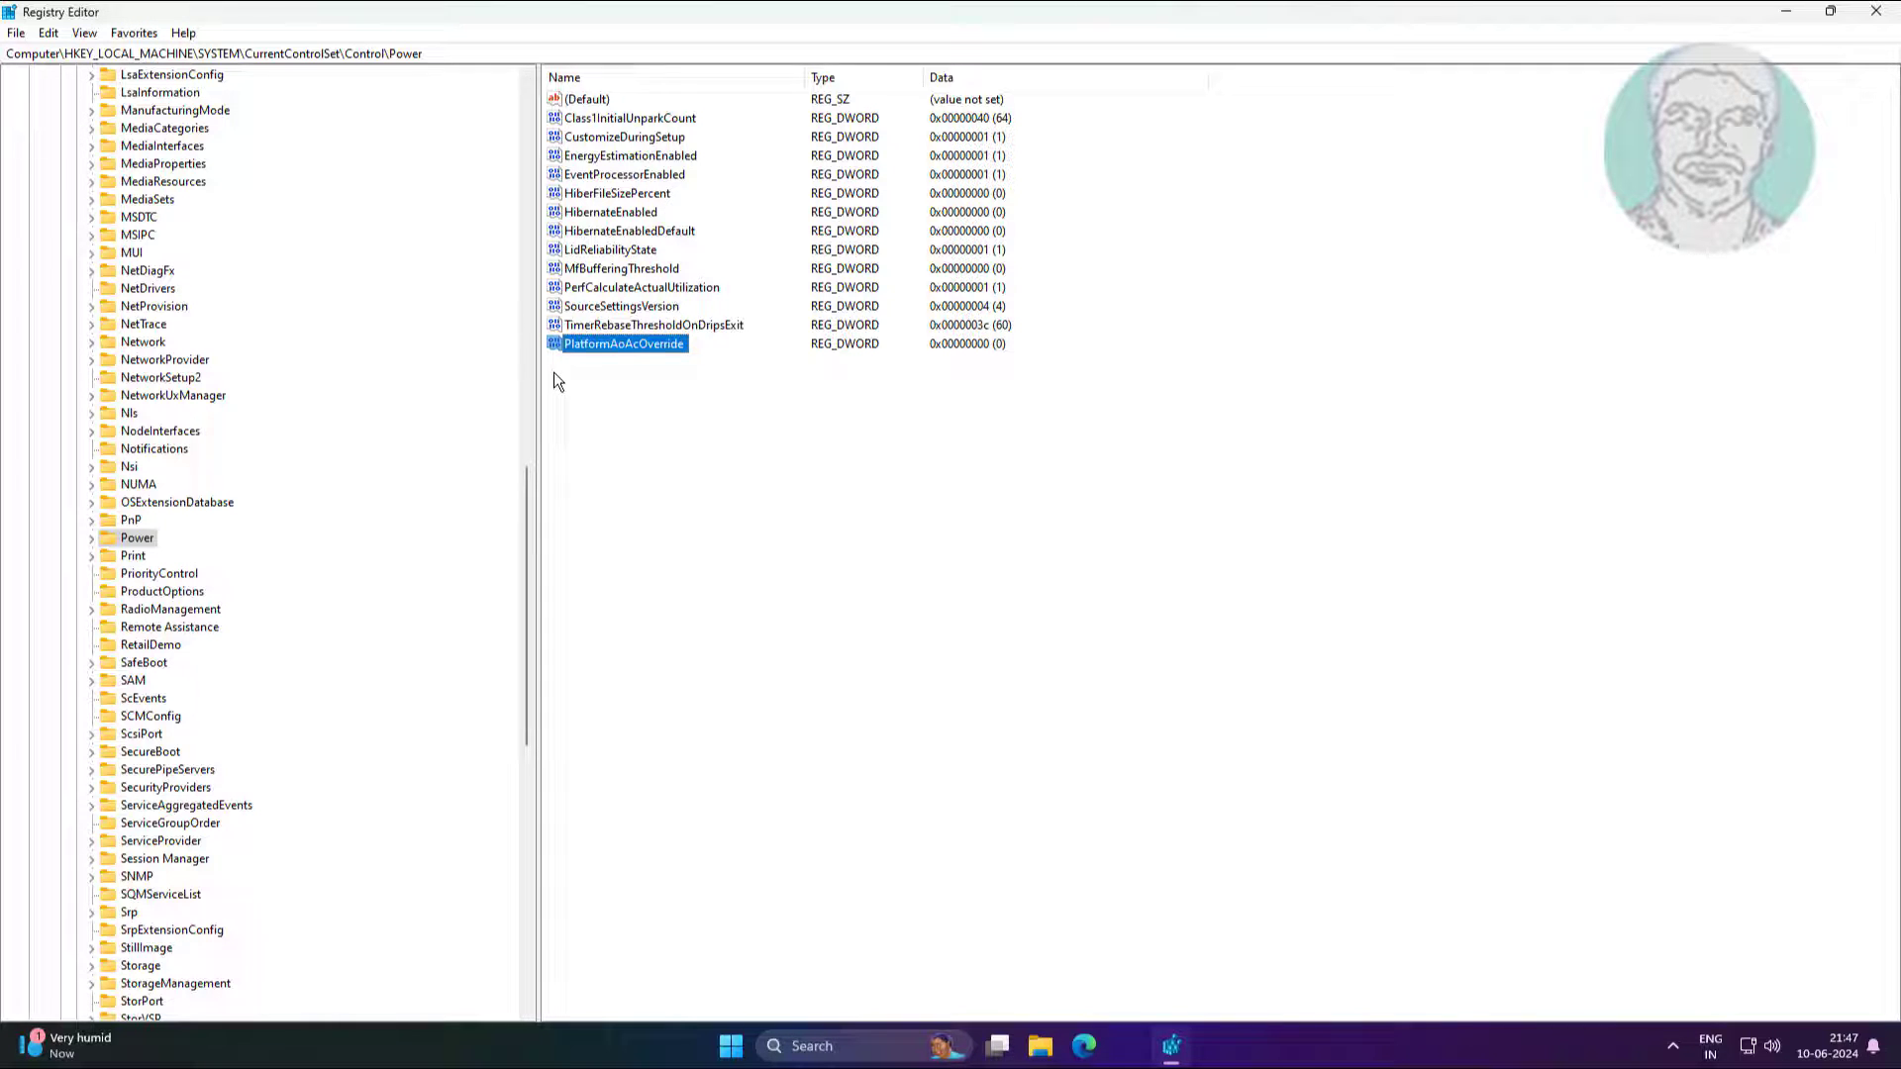
double_click(604, 342)
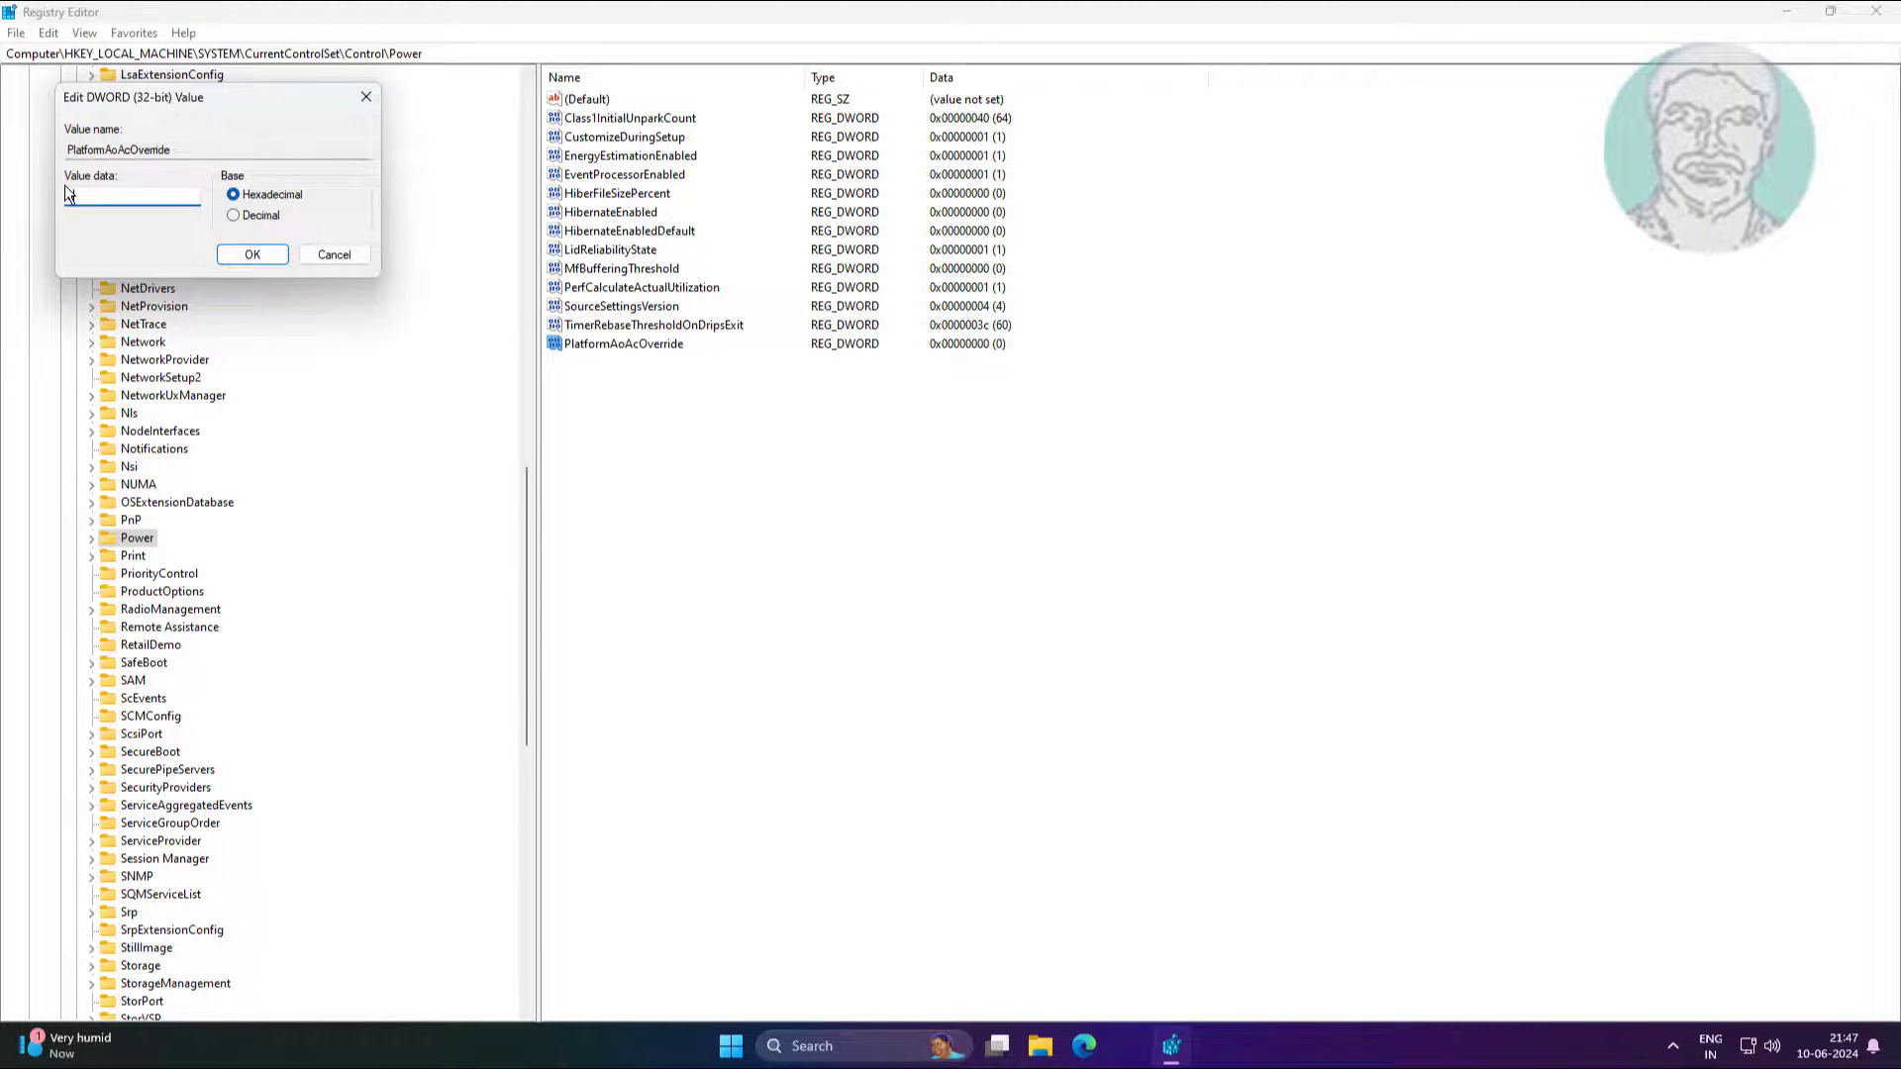
click(252, 256)
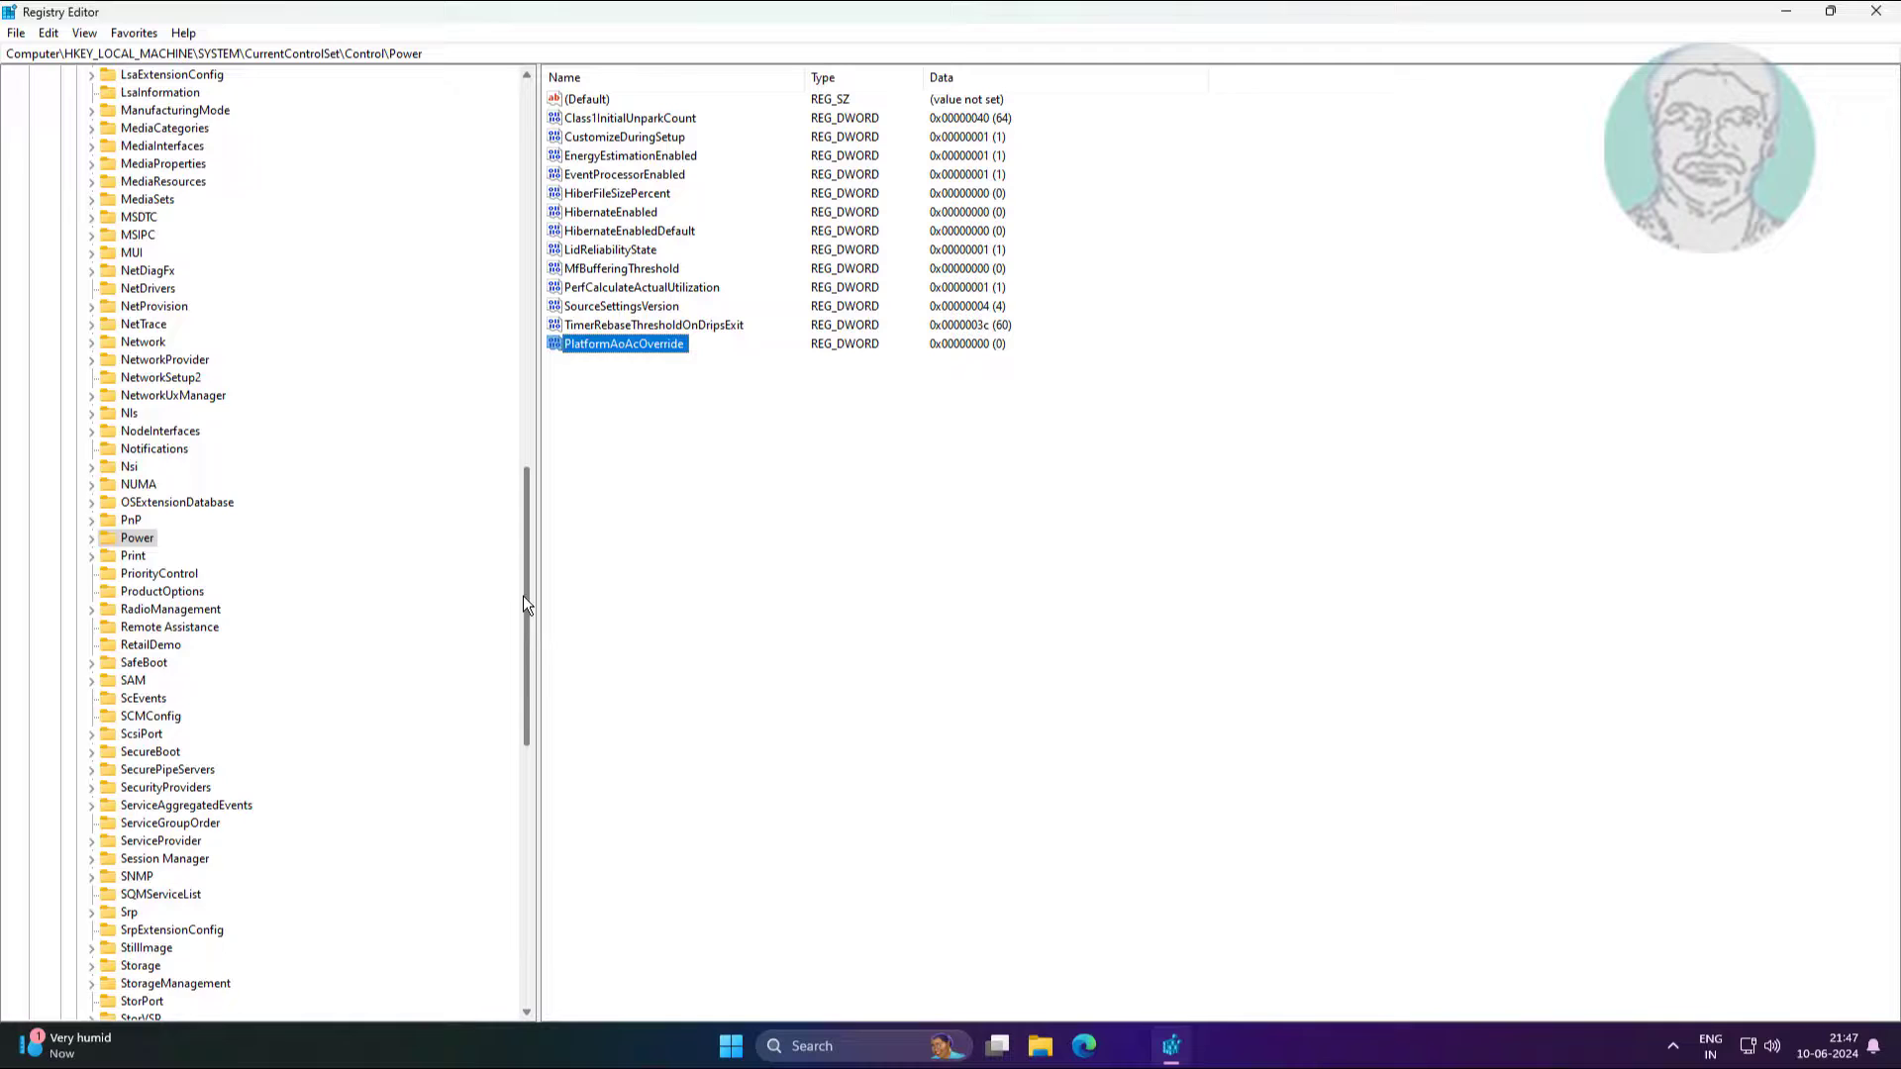
Collapse Control, CurrentControlSet, SYSTEM and HKEY_LOCAL_MACHINE in the registry tree.
drag(523, 596, 521, 203)
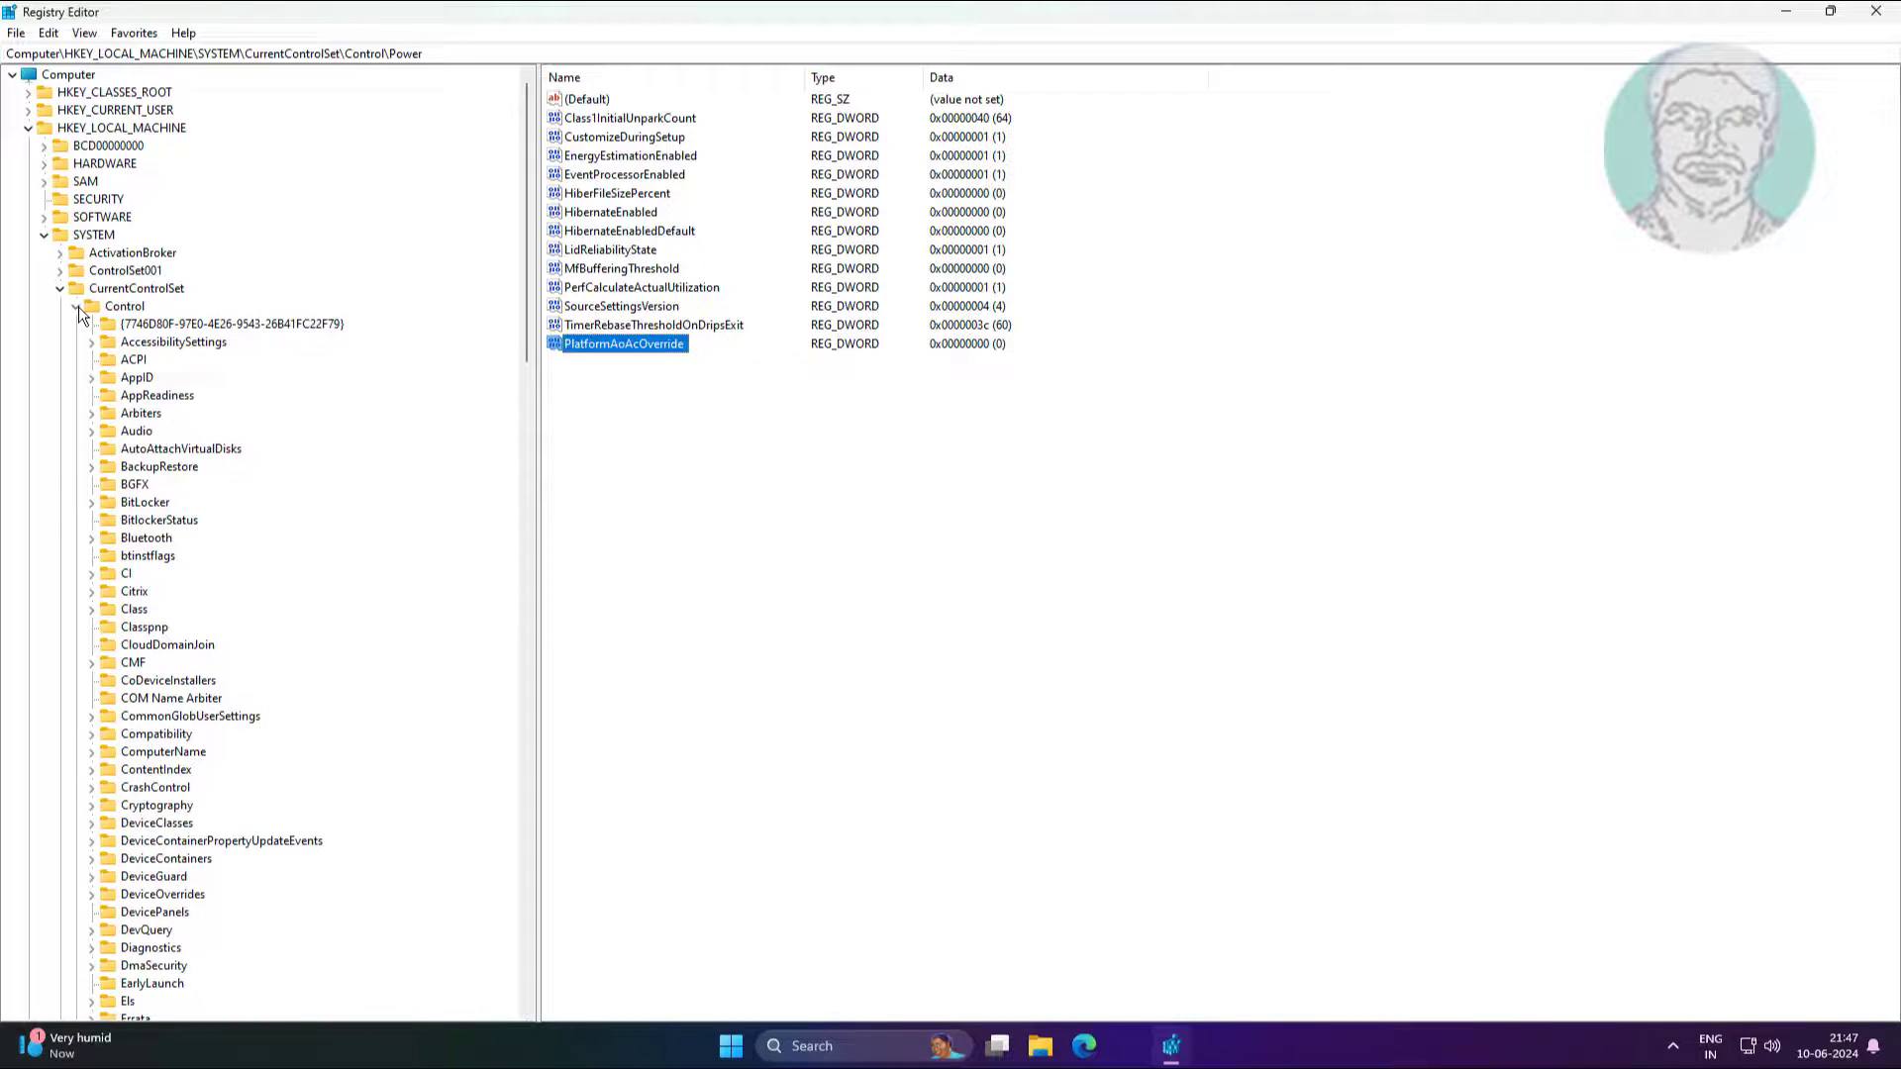
click(75, 306)
click(59, 289)
click(44, 234)
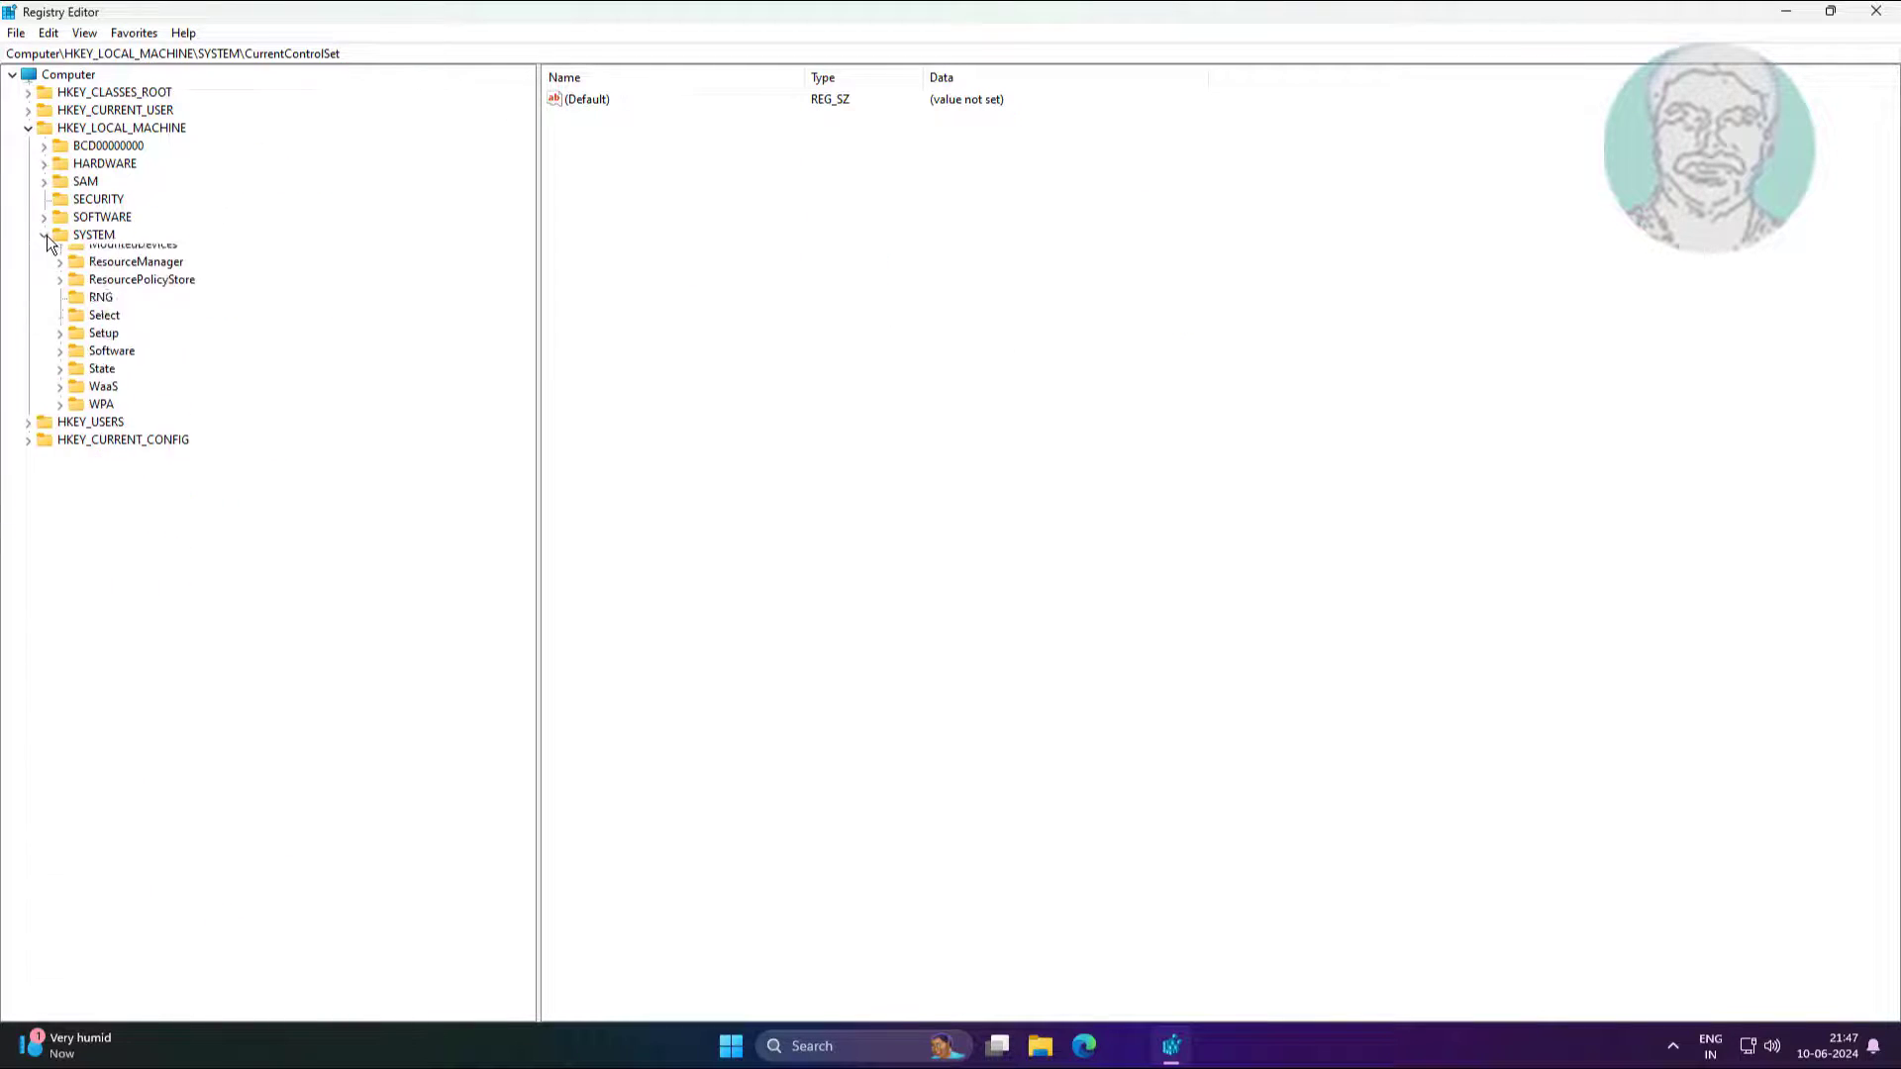
click(26, 127)
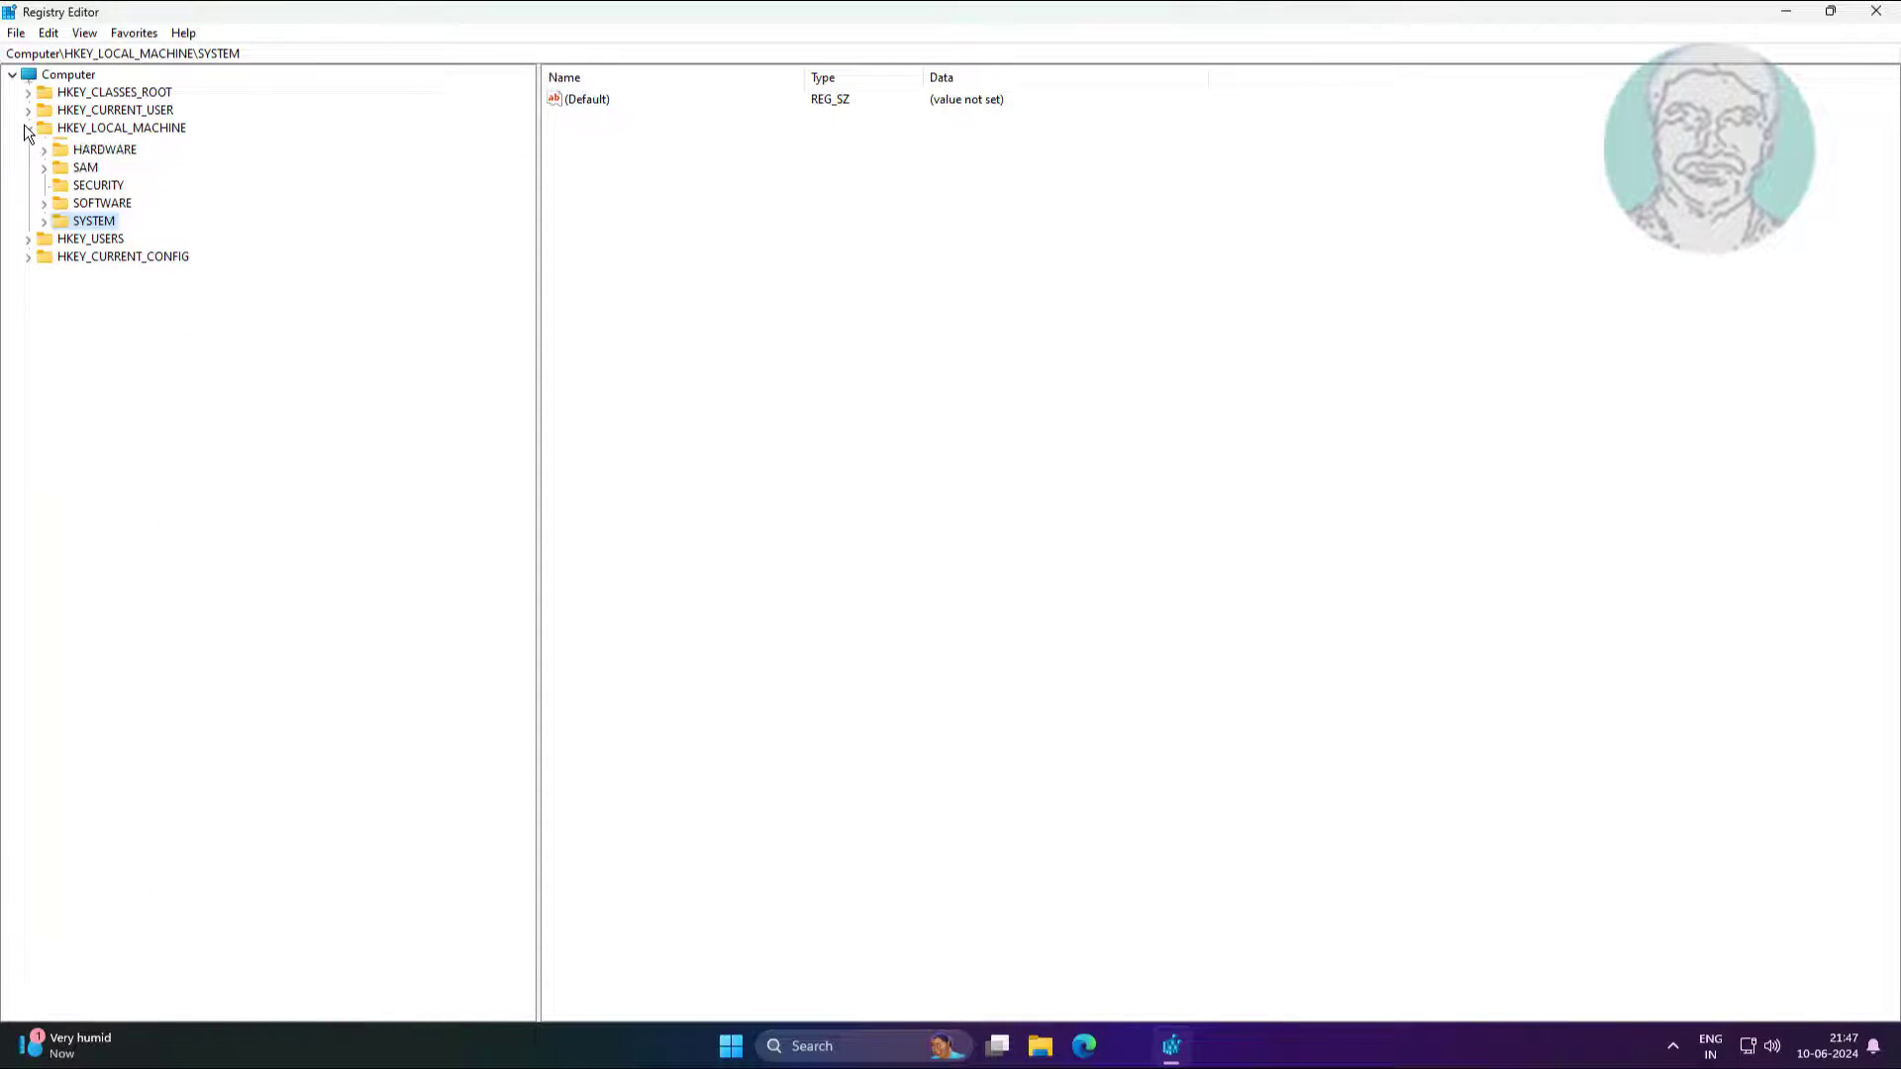
Close Registry Editor and restart the computer.
click(1876, 10)
click(752, 1045)
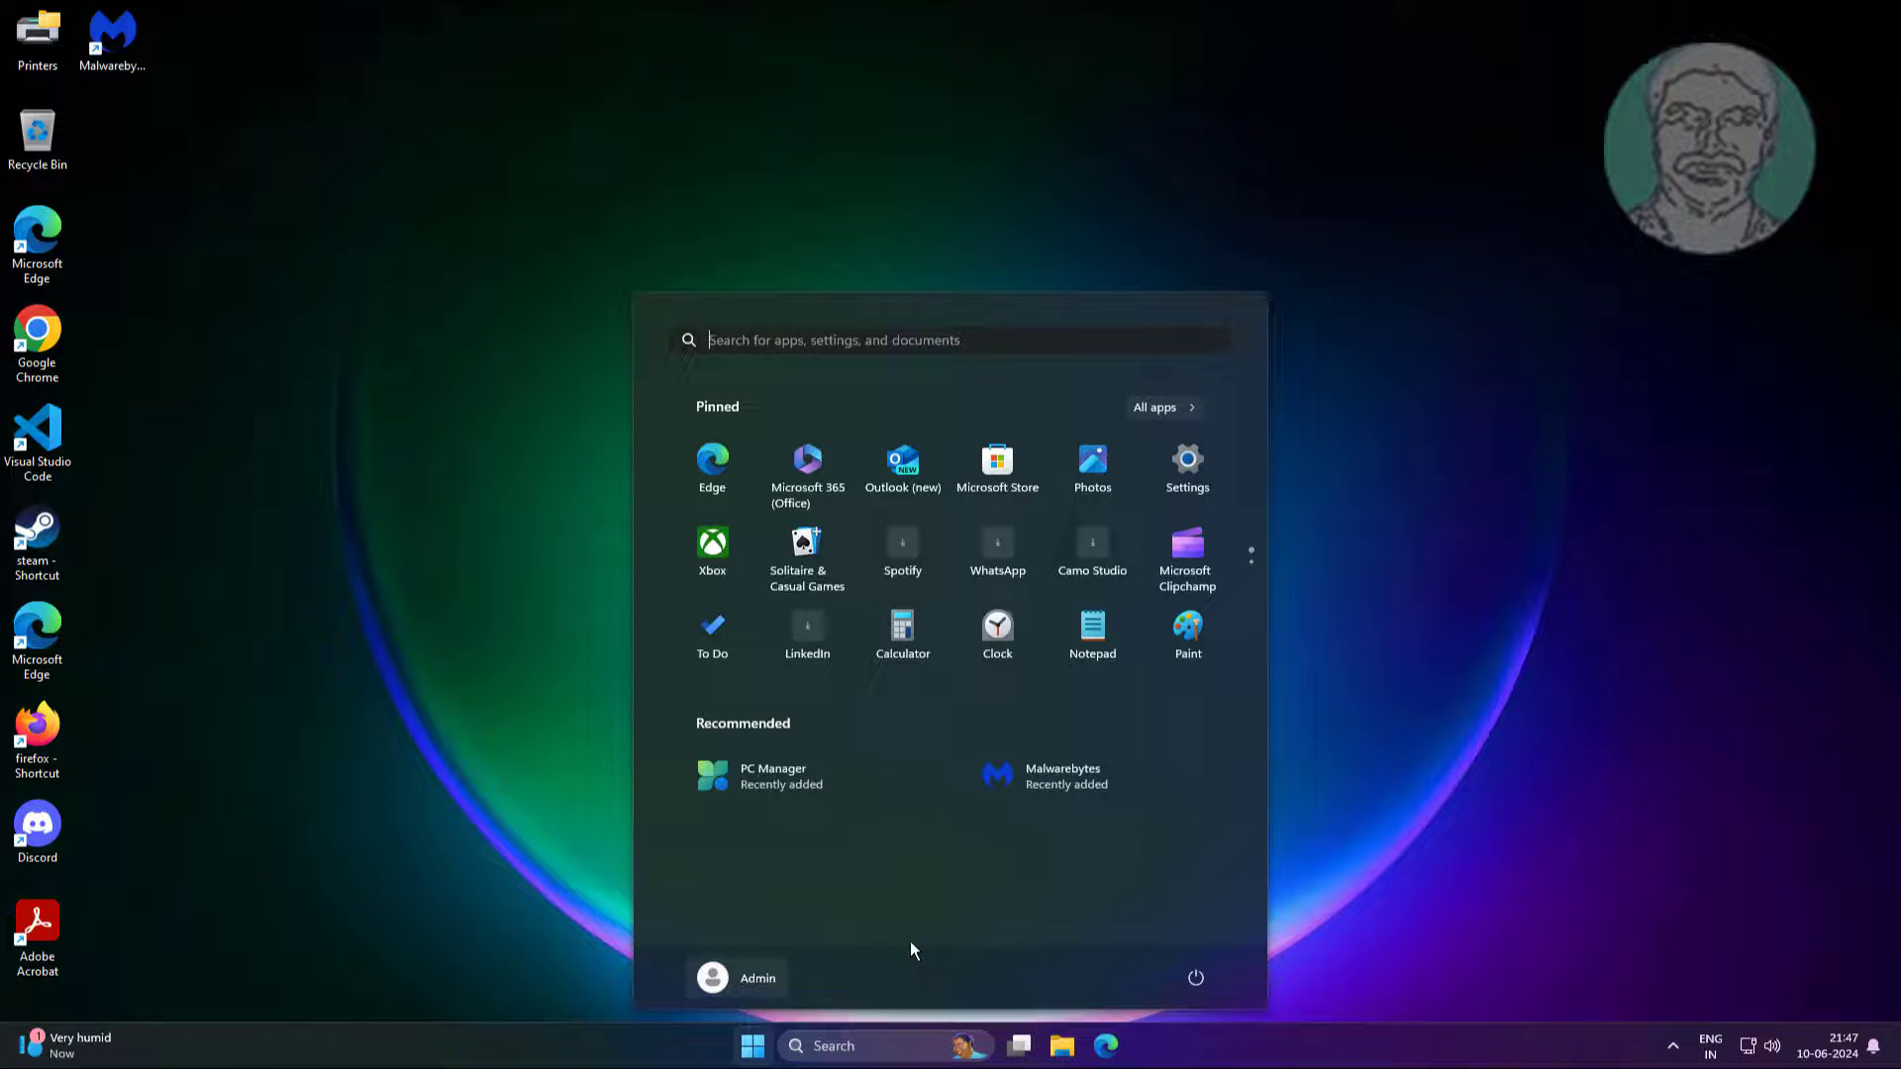
click(1193, 978)
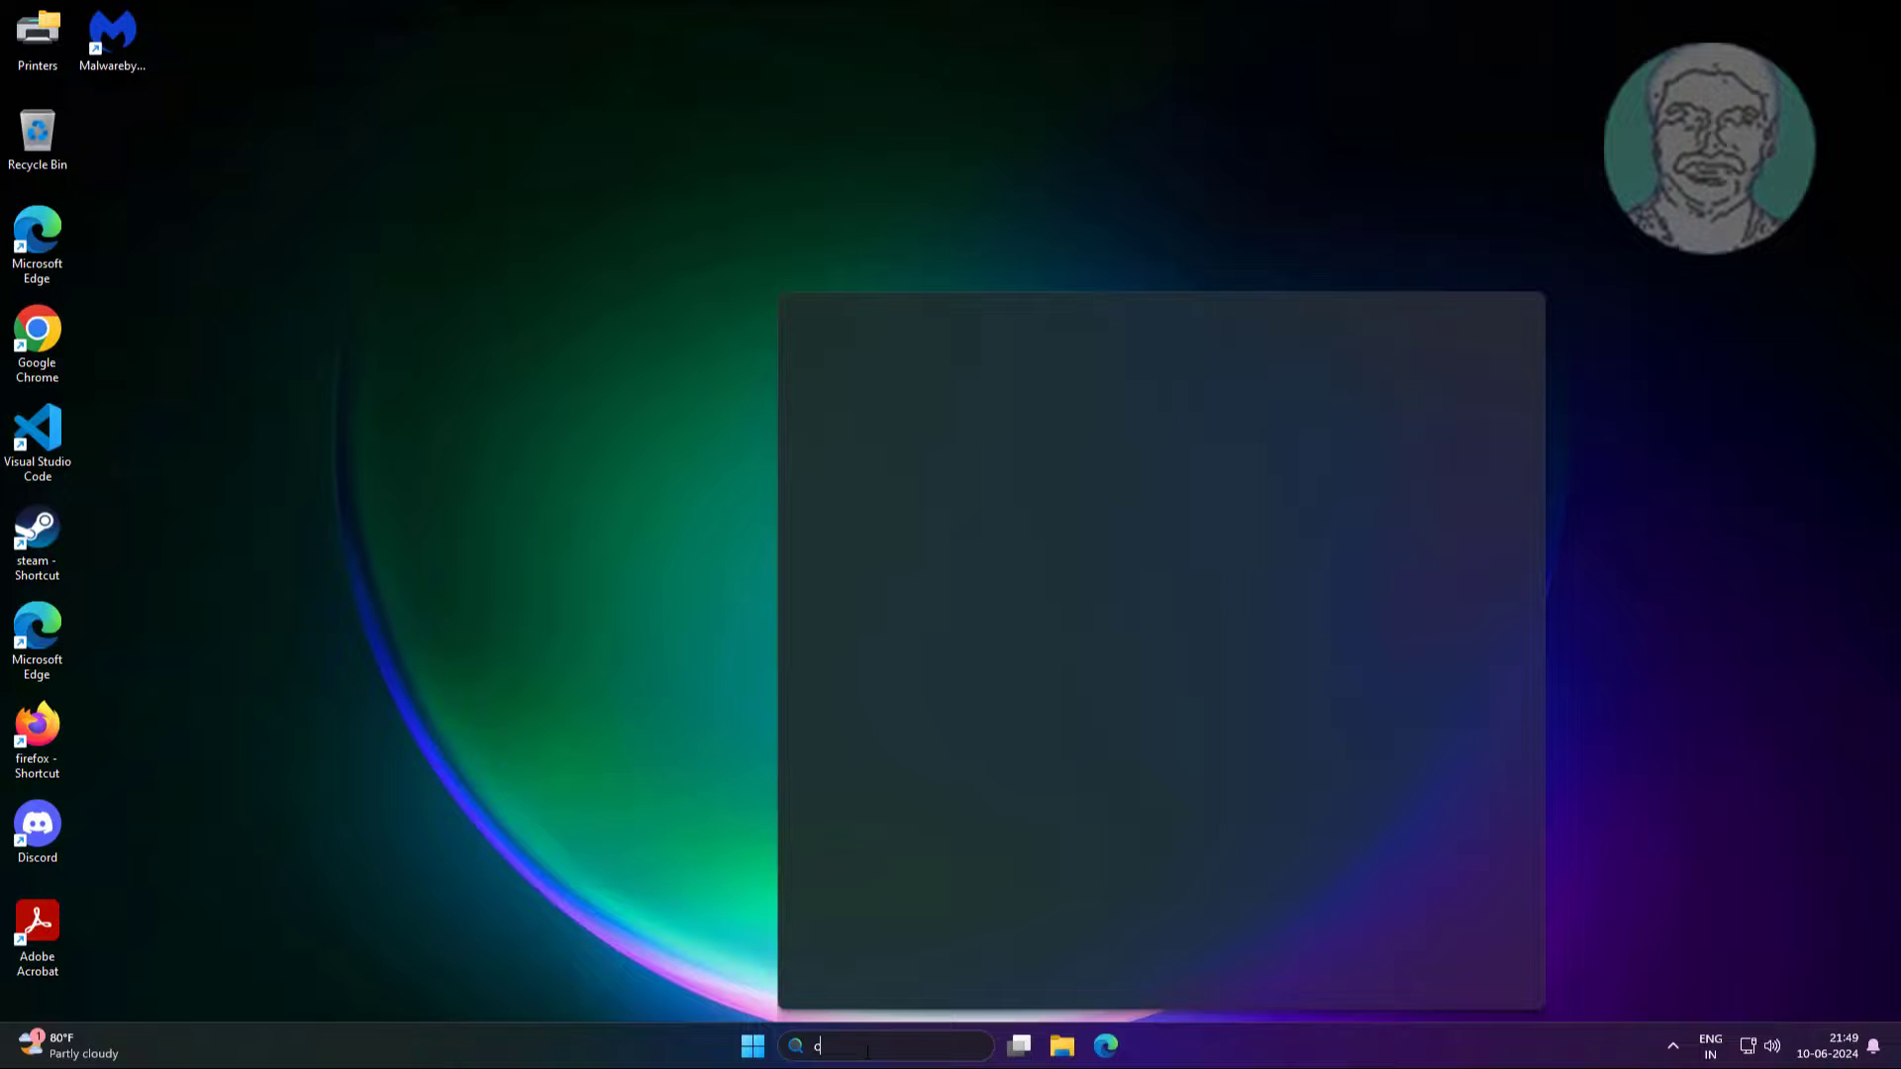
text(md)
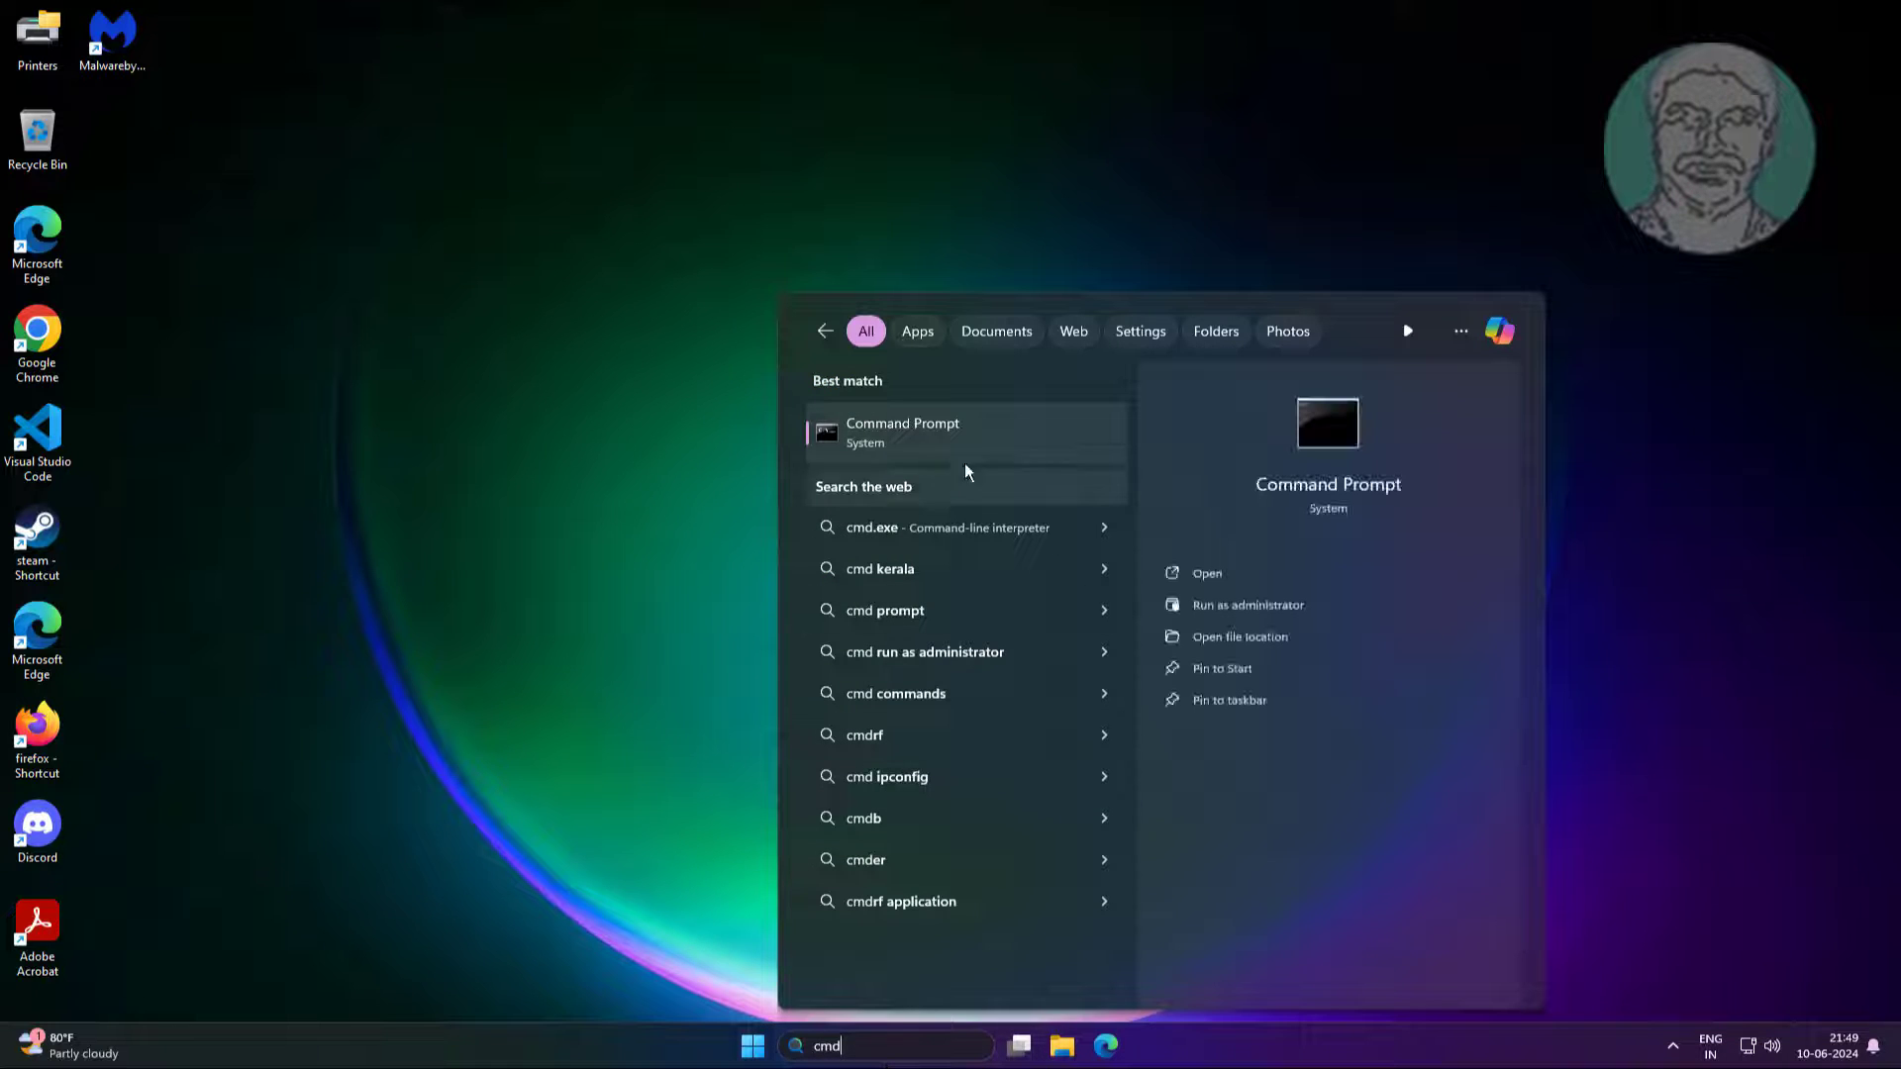
right_click(946, 437)
click(1008, 454)
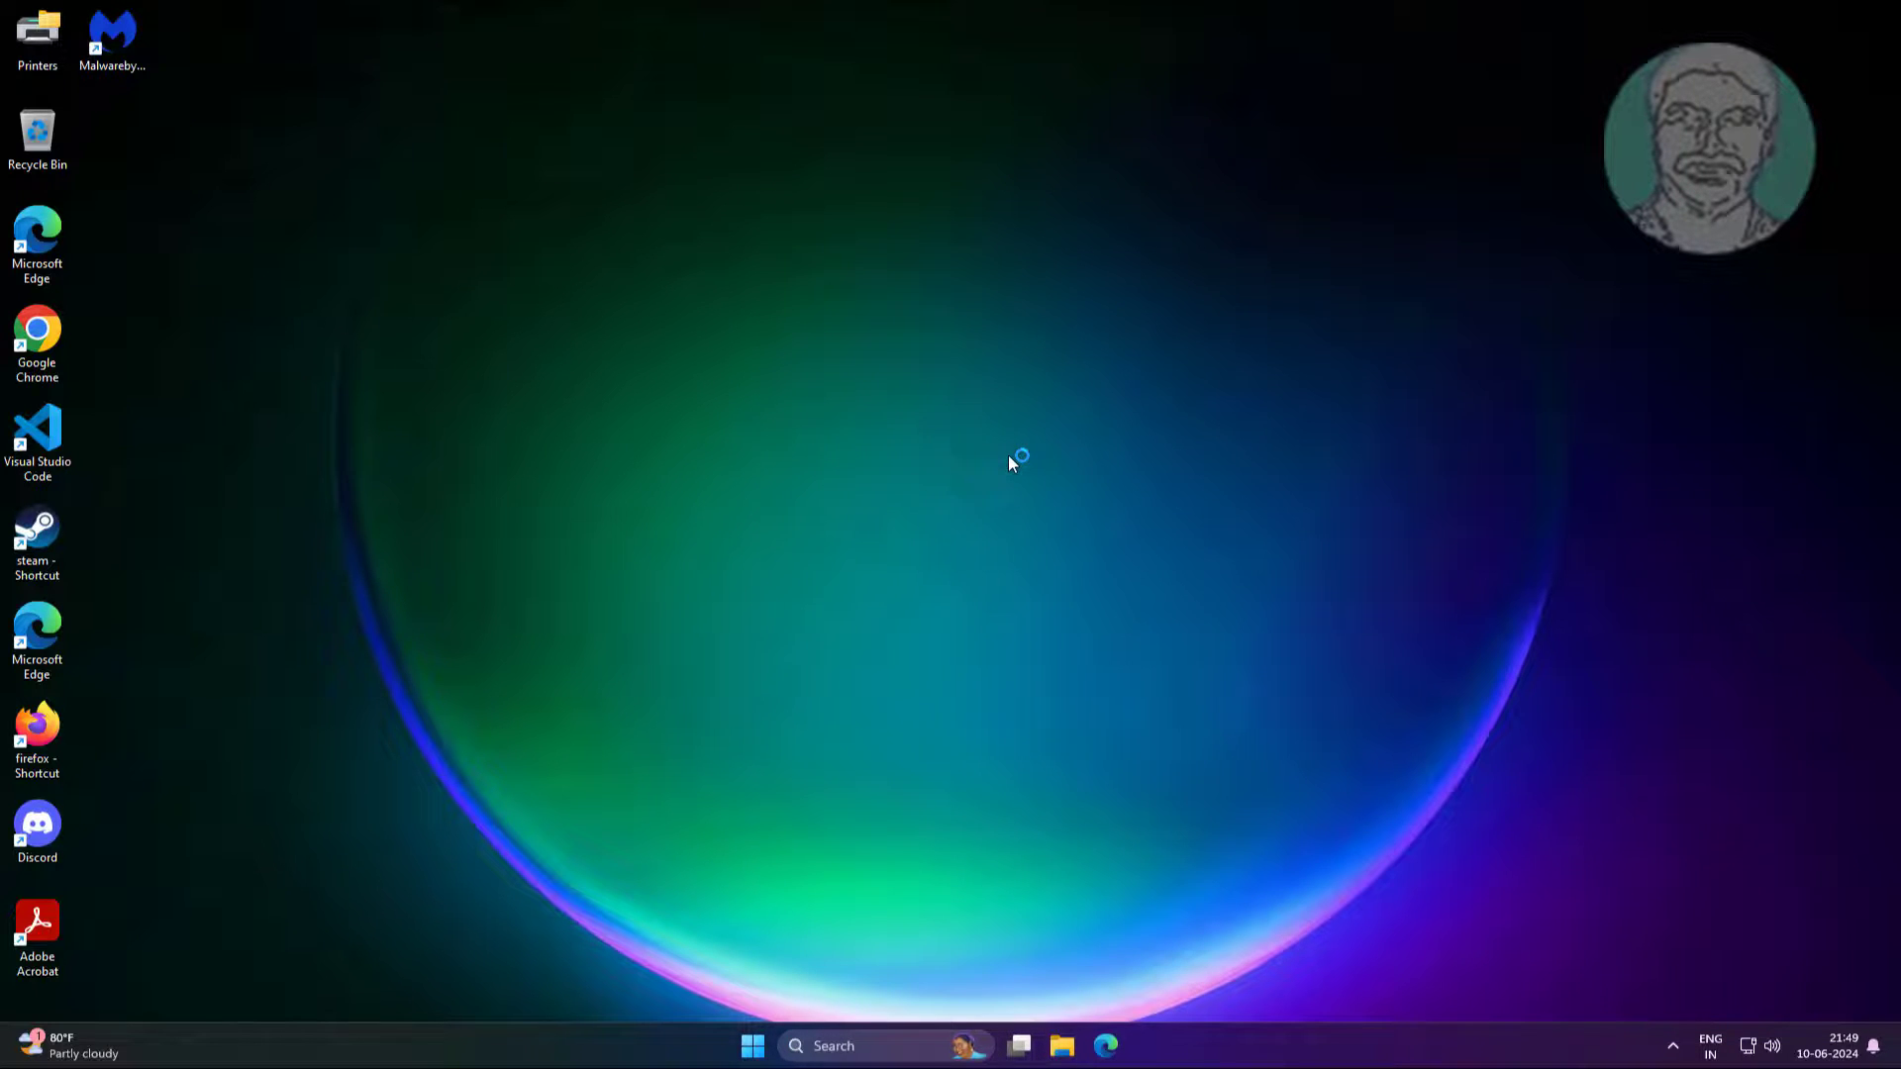
drag(436, 51, 851, 282)
key(ctrl+v)
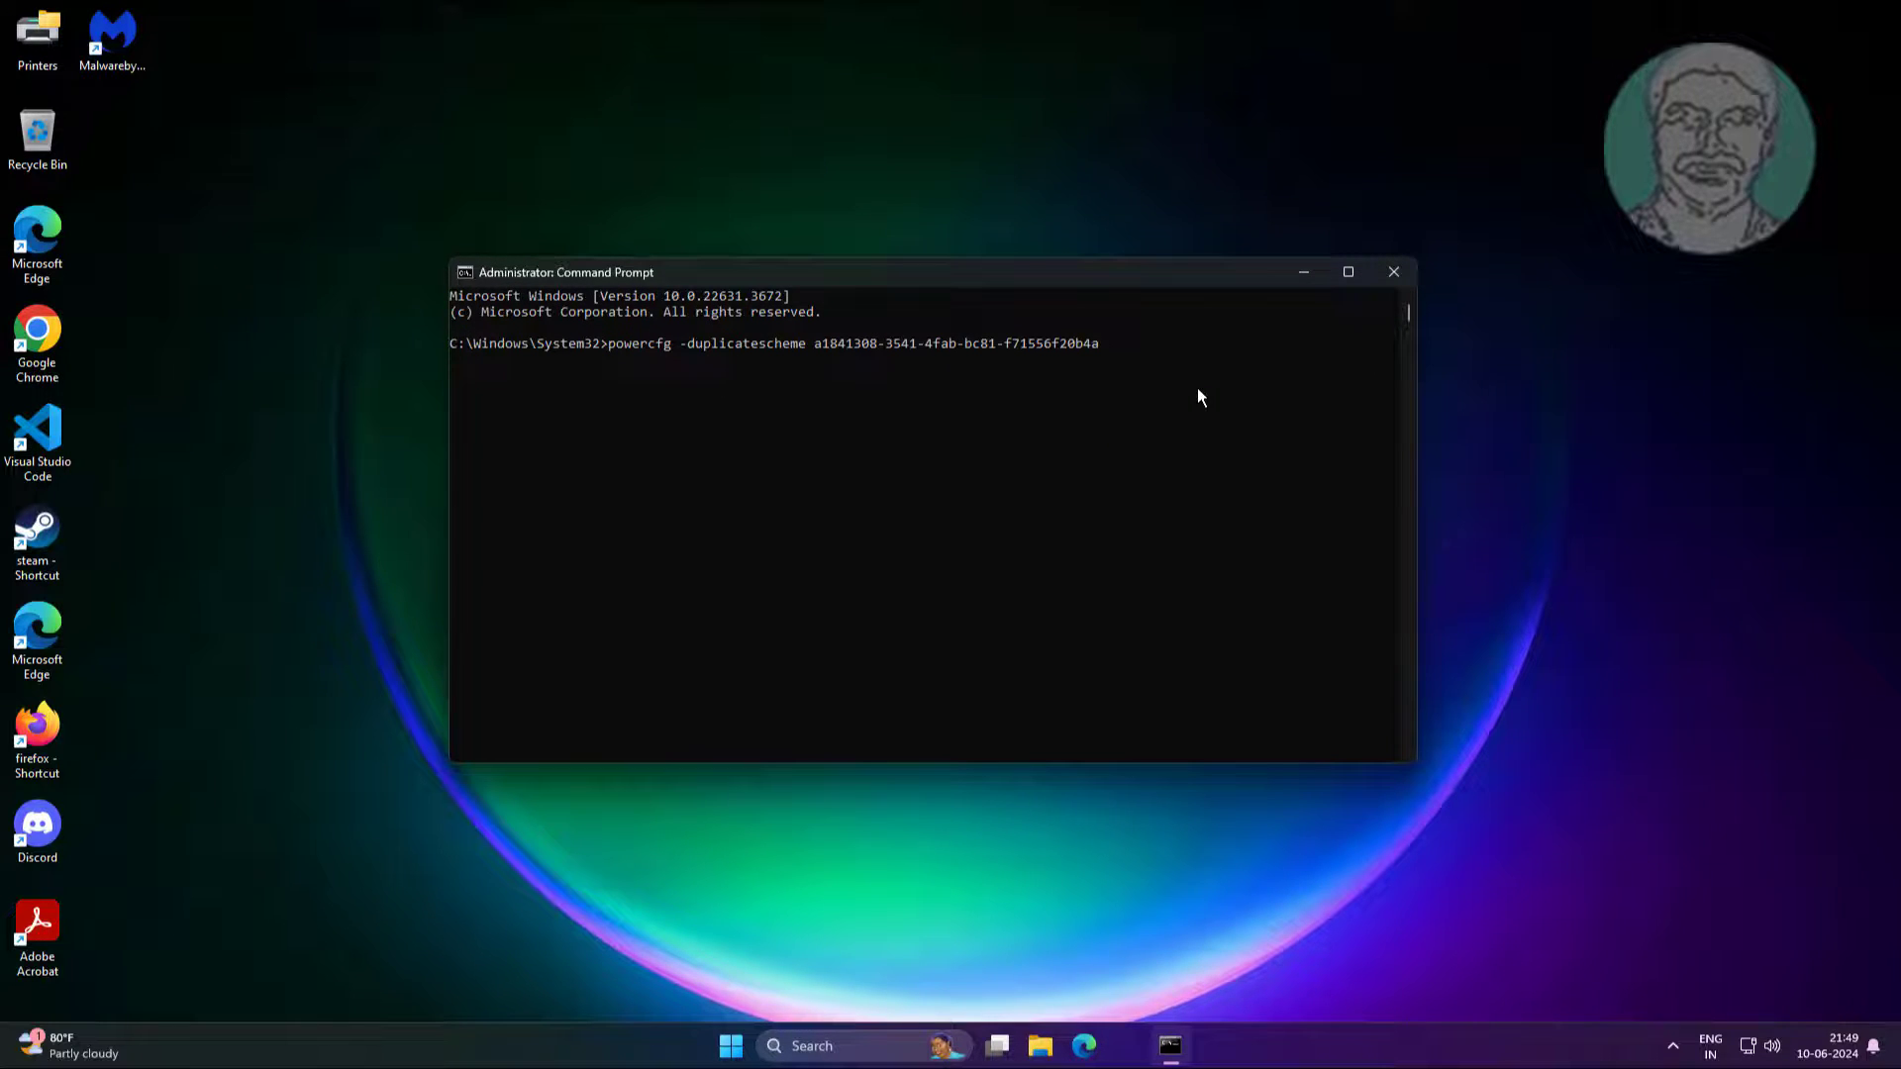
key(Return)
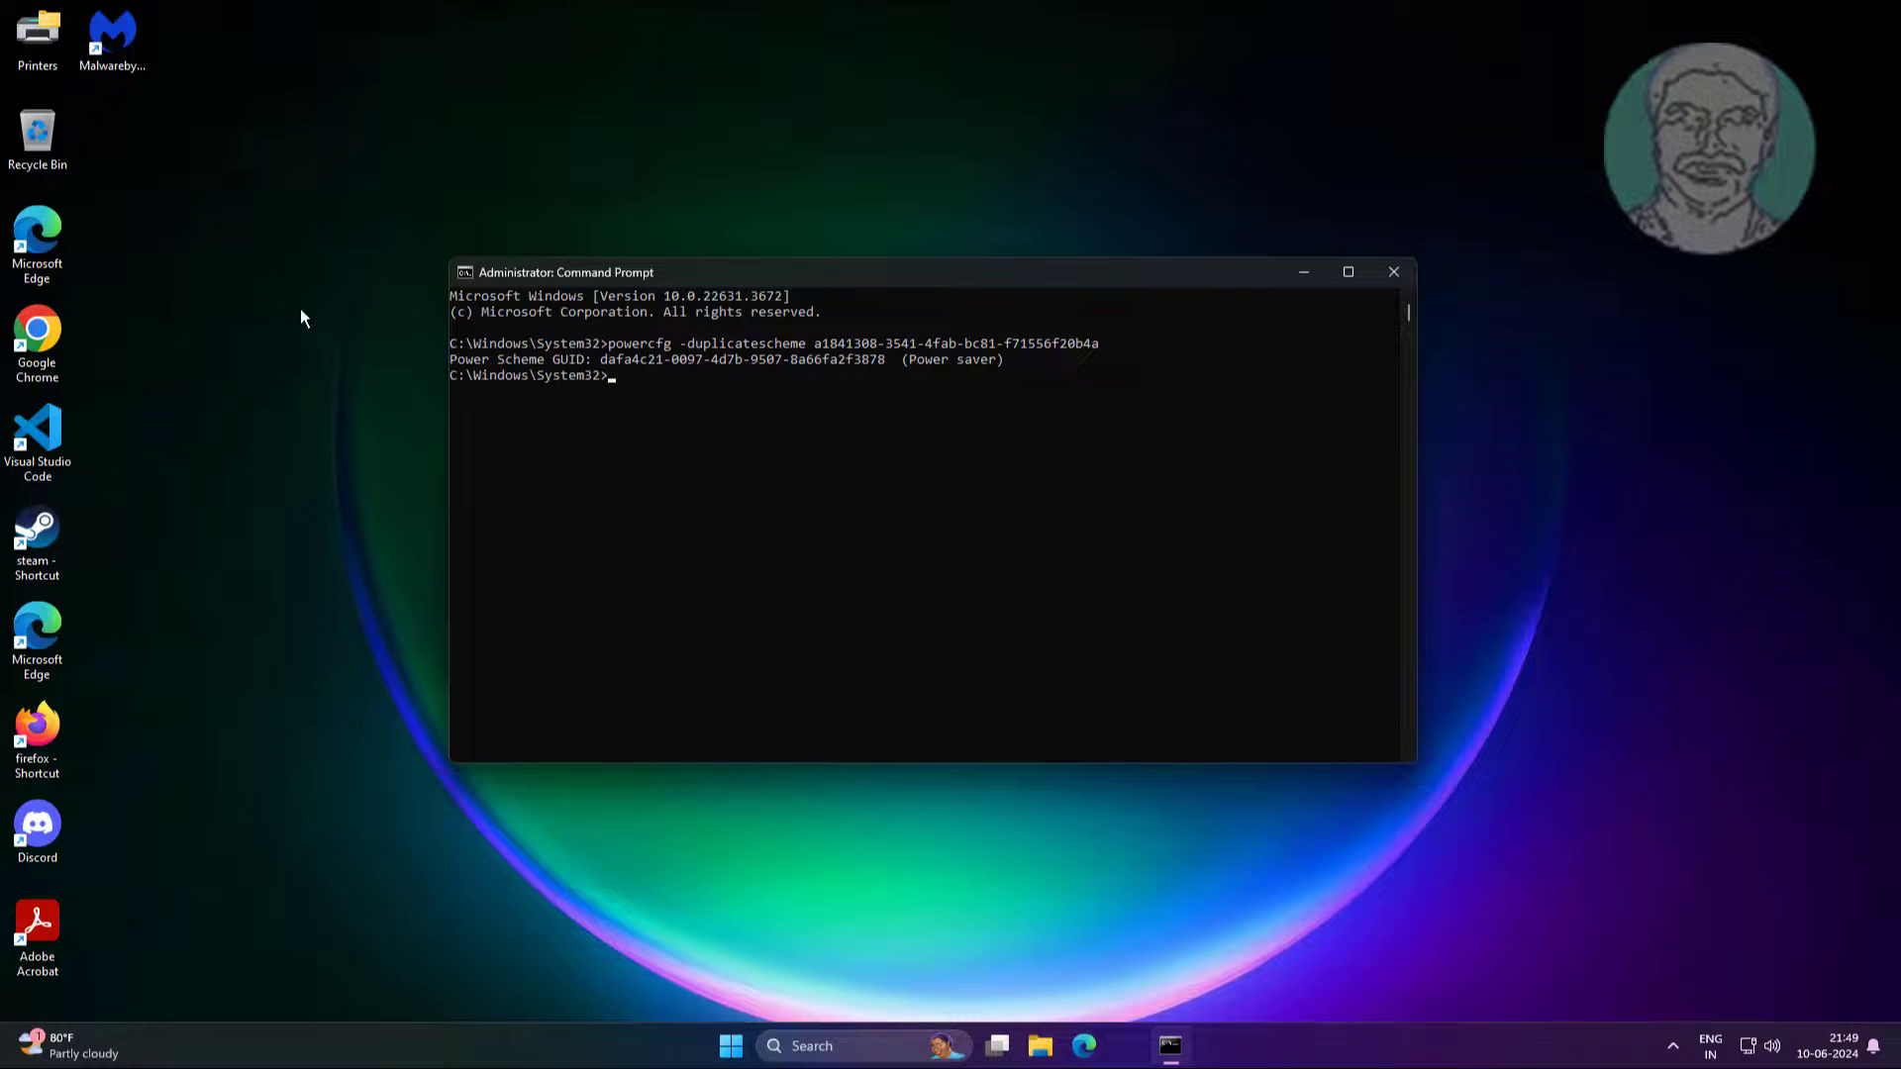
text(exit)
key(Return)
Open Control Panel's Power Options and reveal the High performance and Power saver plans.
click(881, 1051)
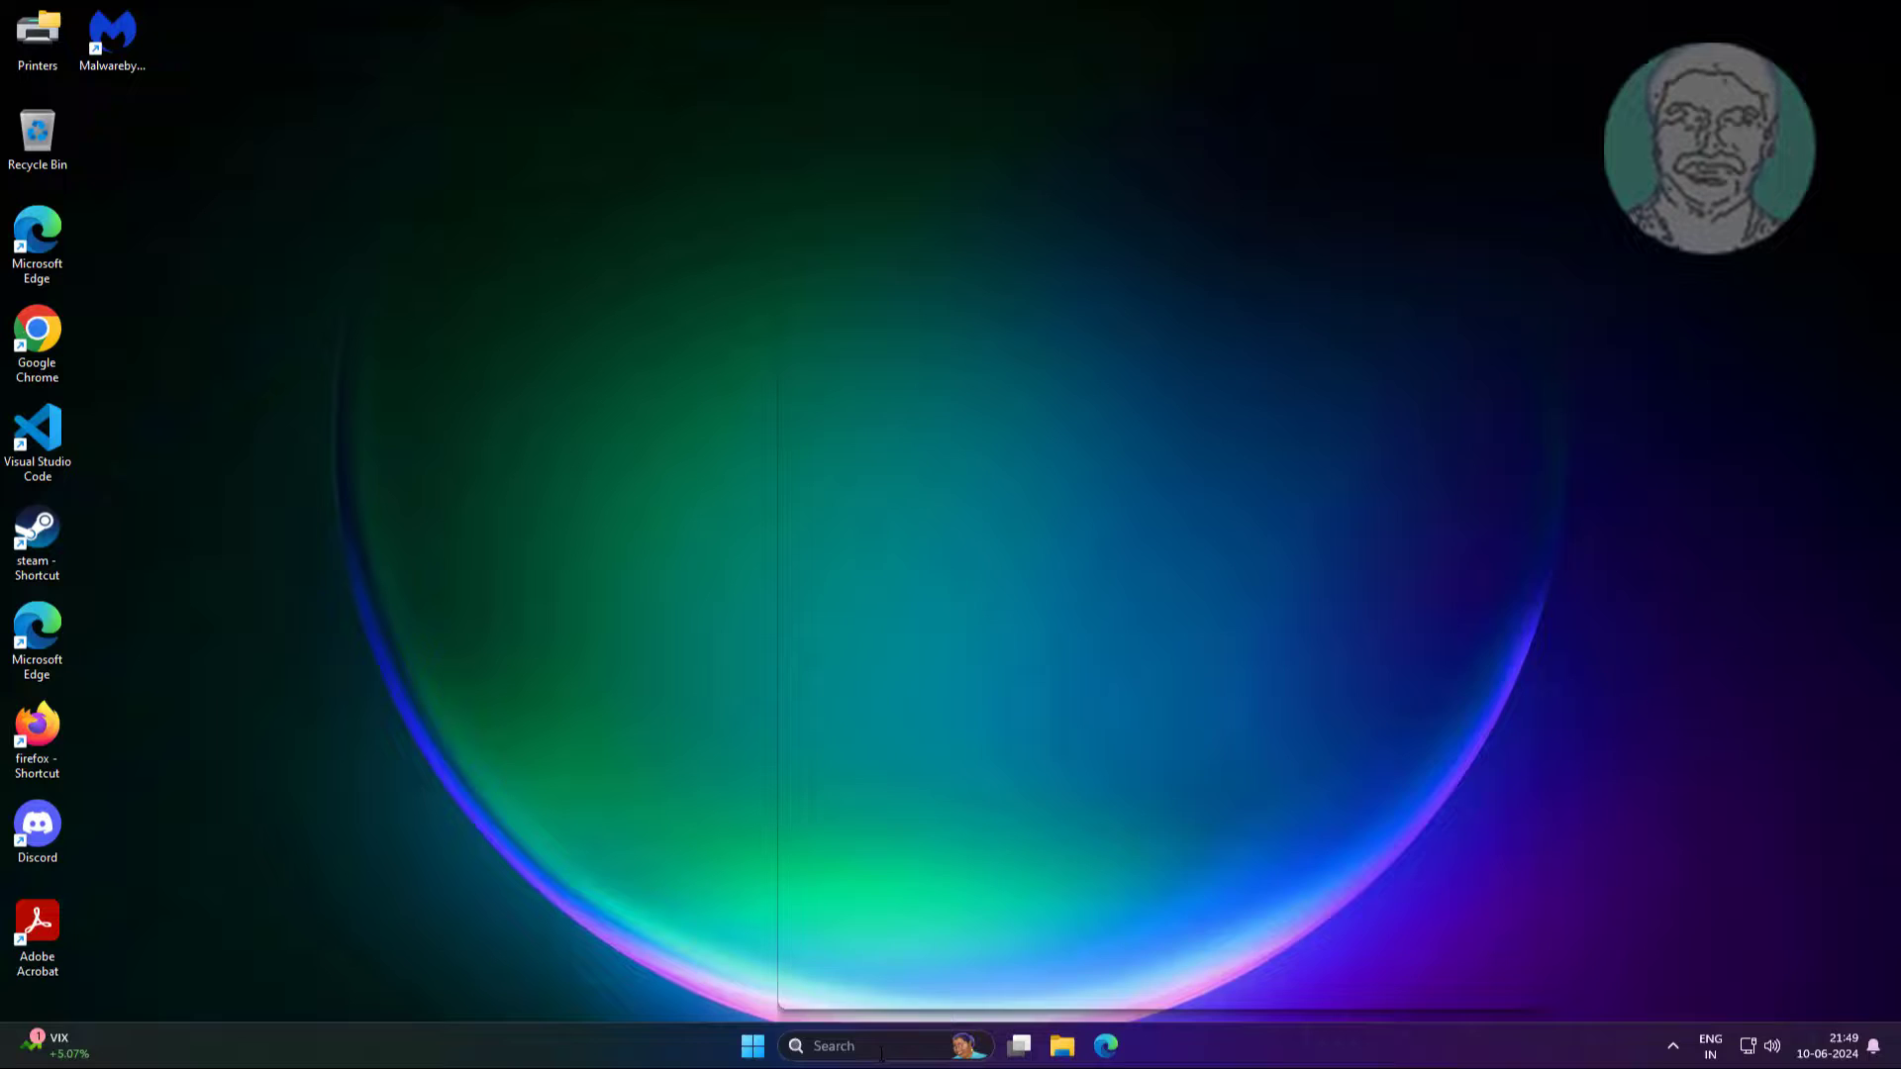
text(control)
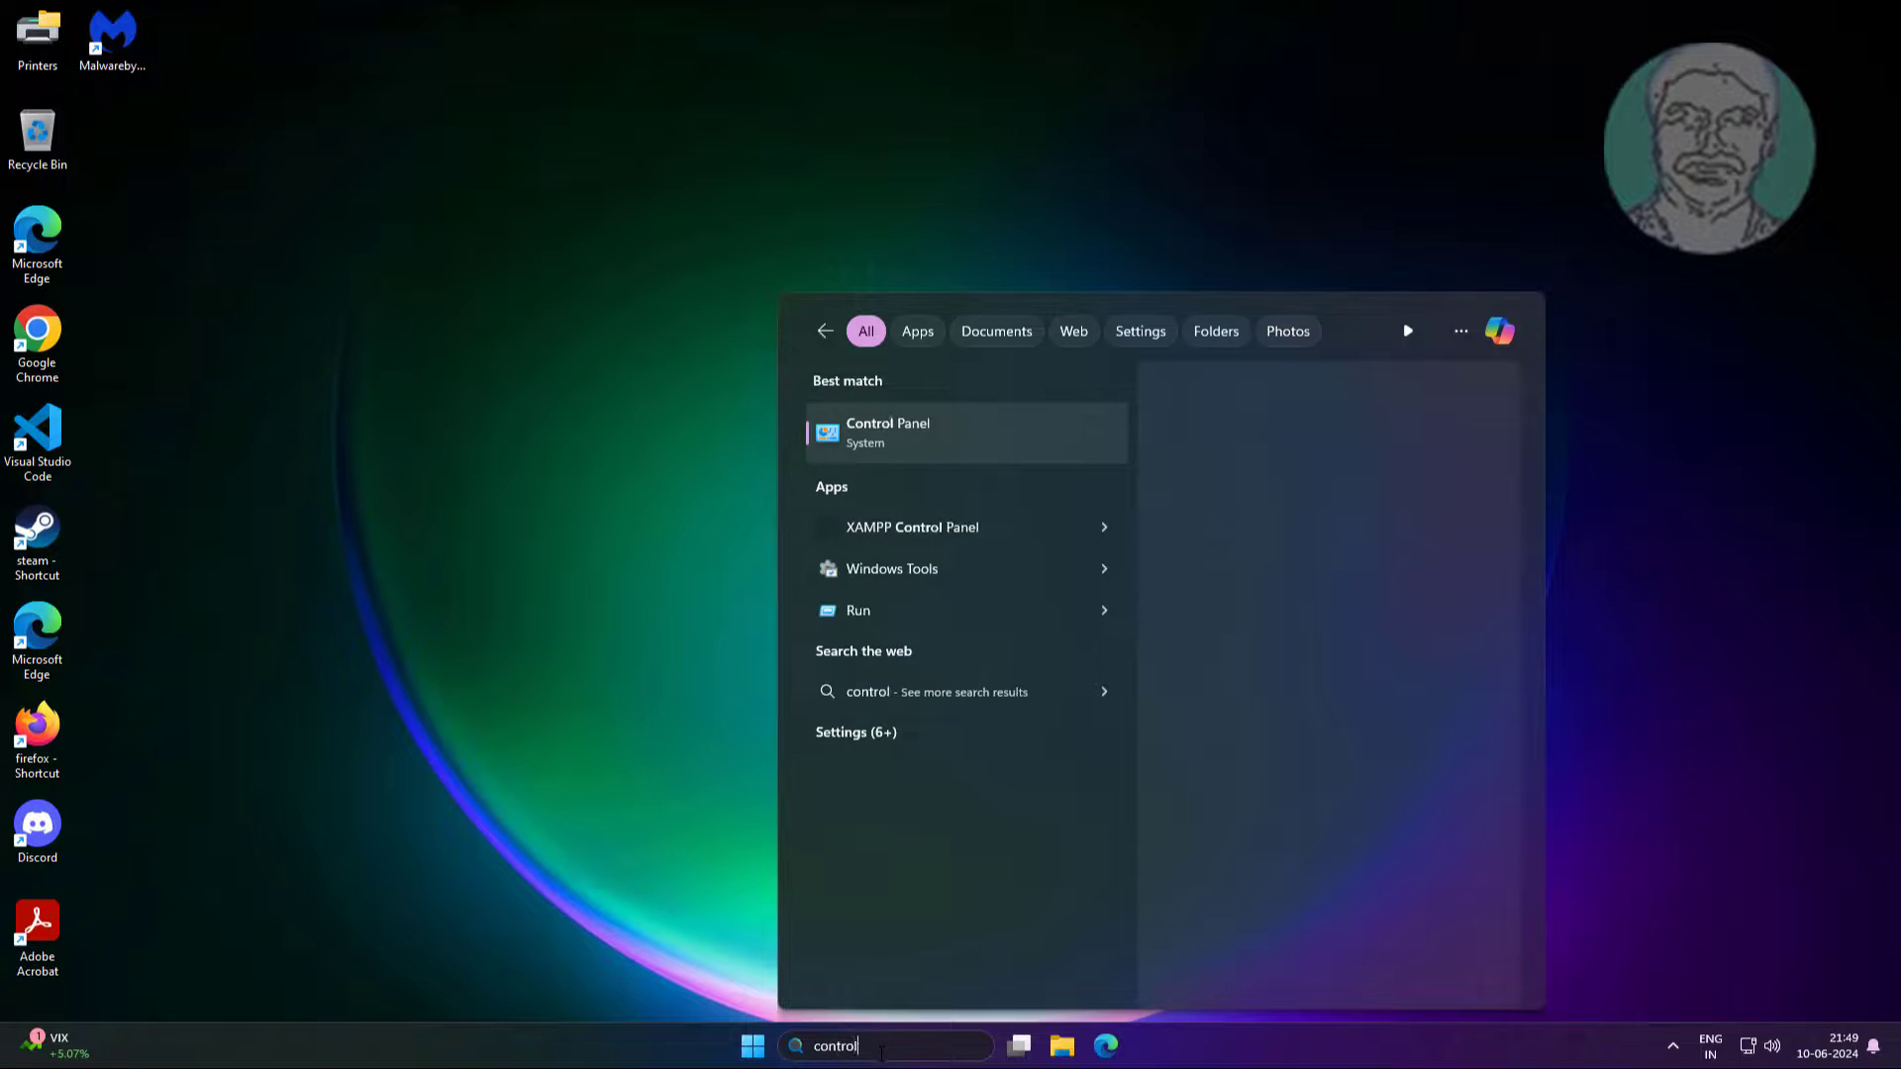
text( panel)
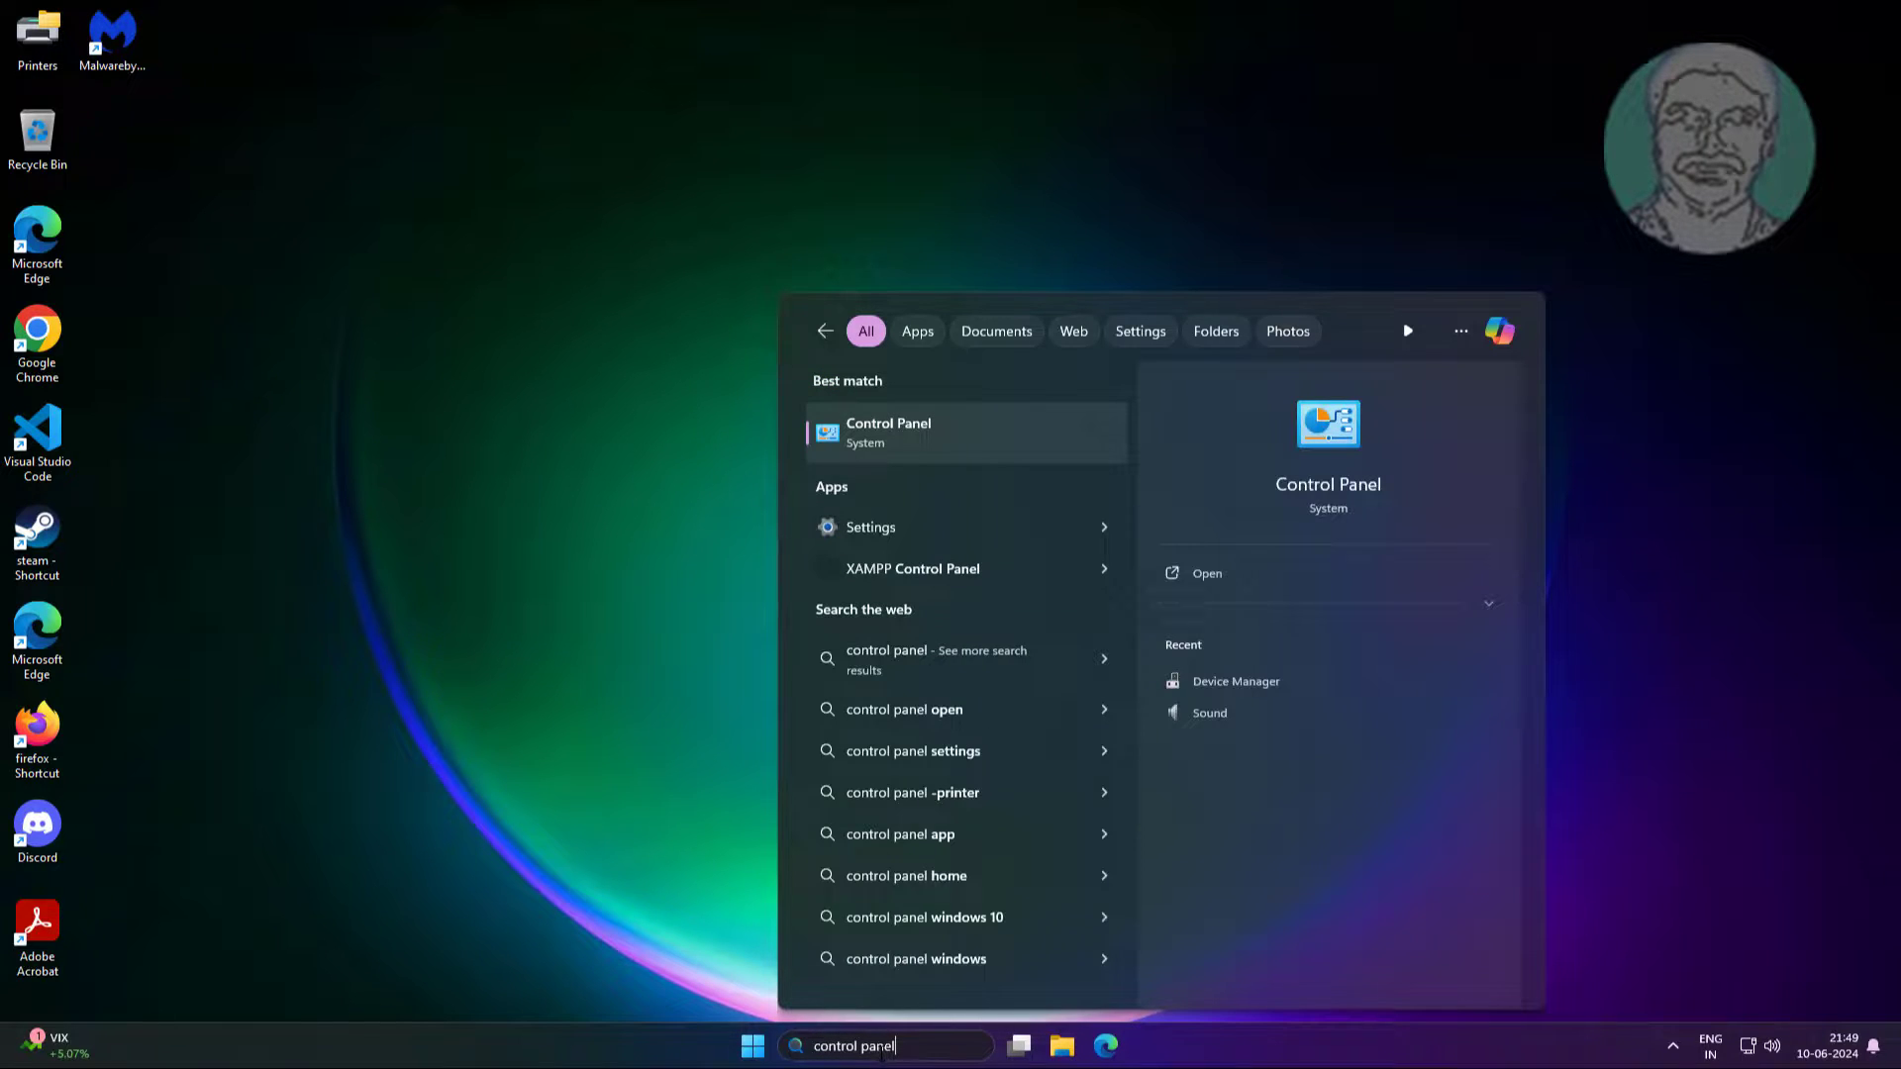
click(941, 435)
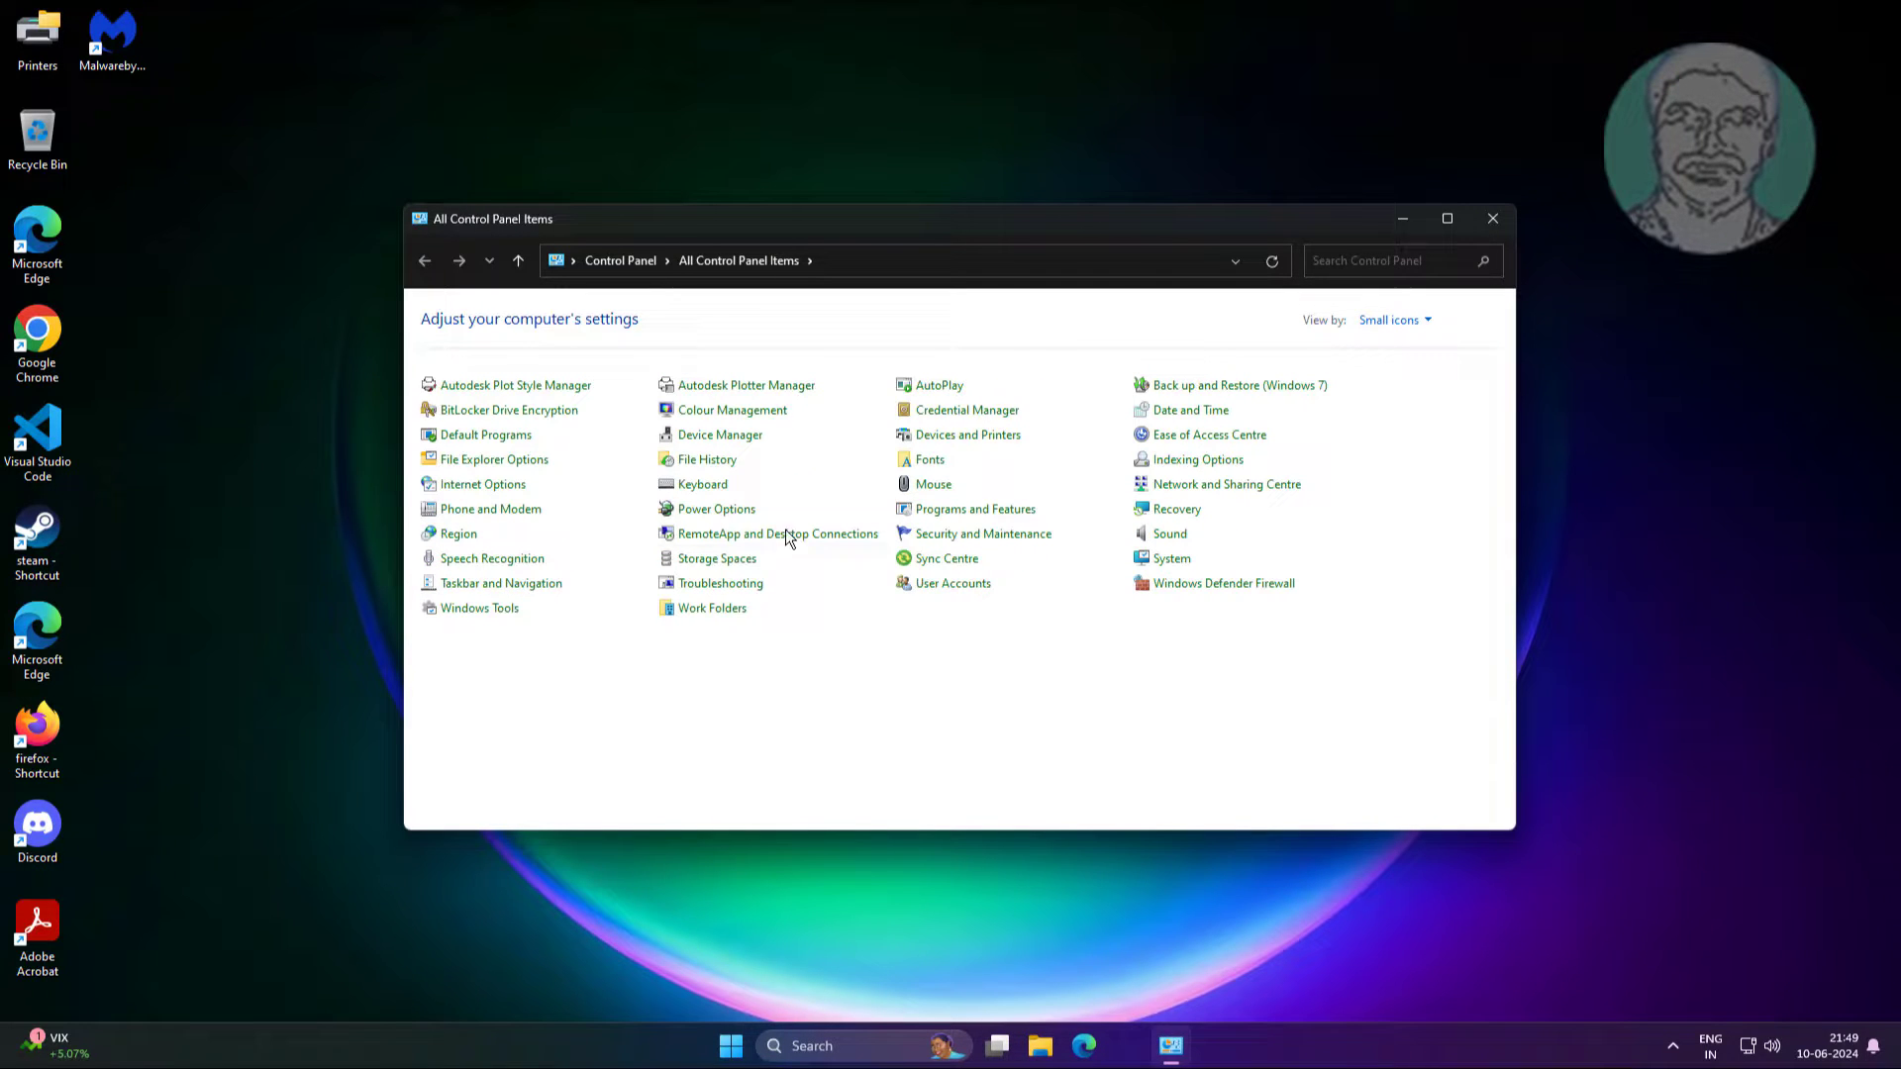
click(728, 513)
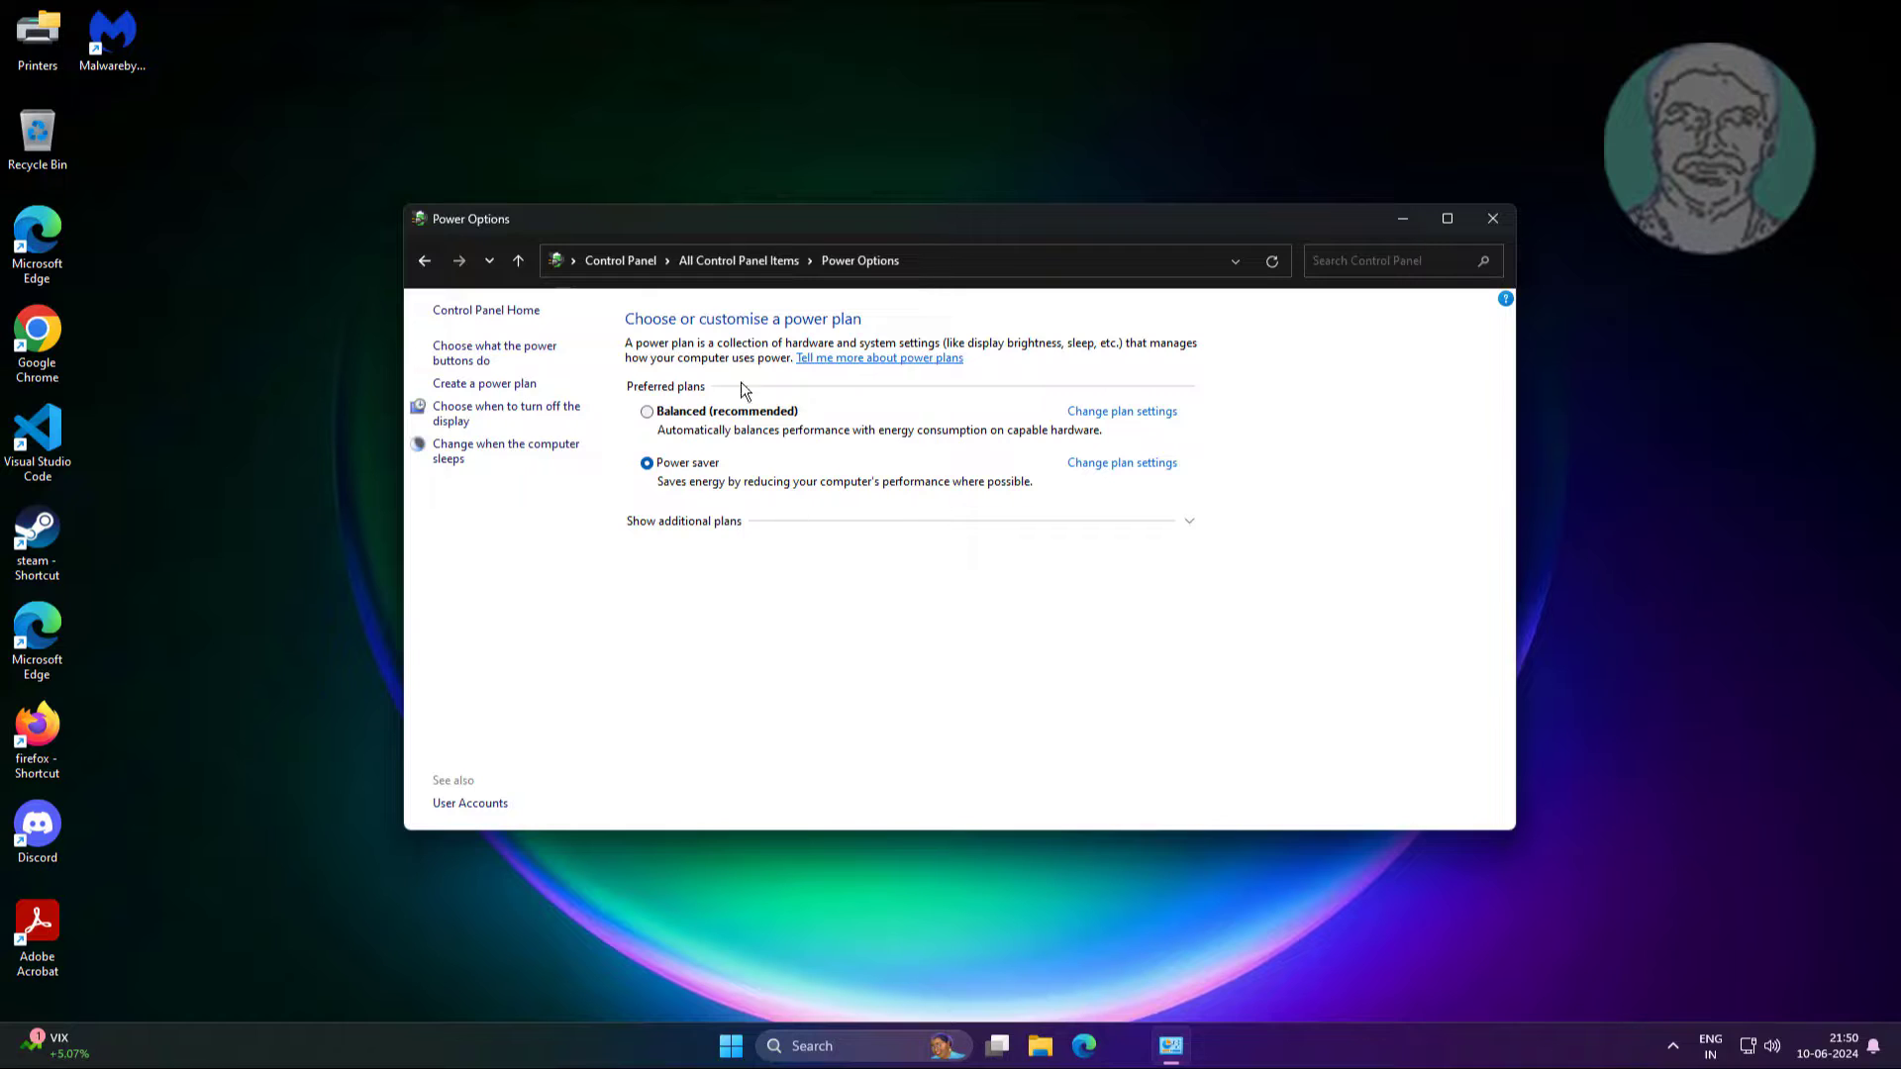
click(683, 522)
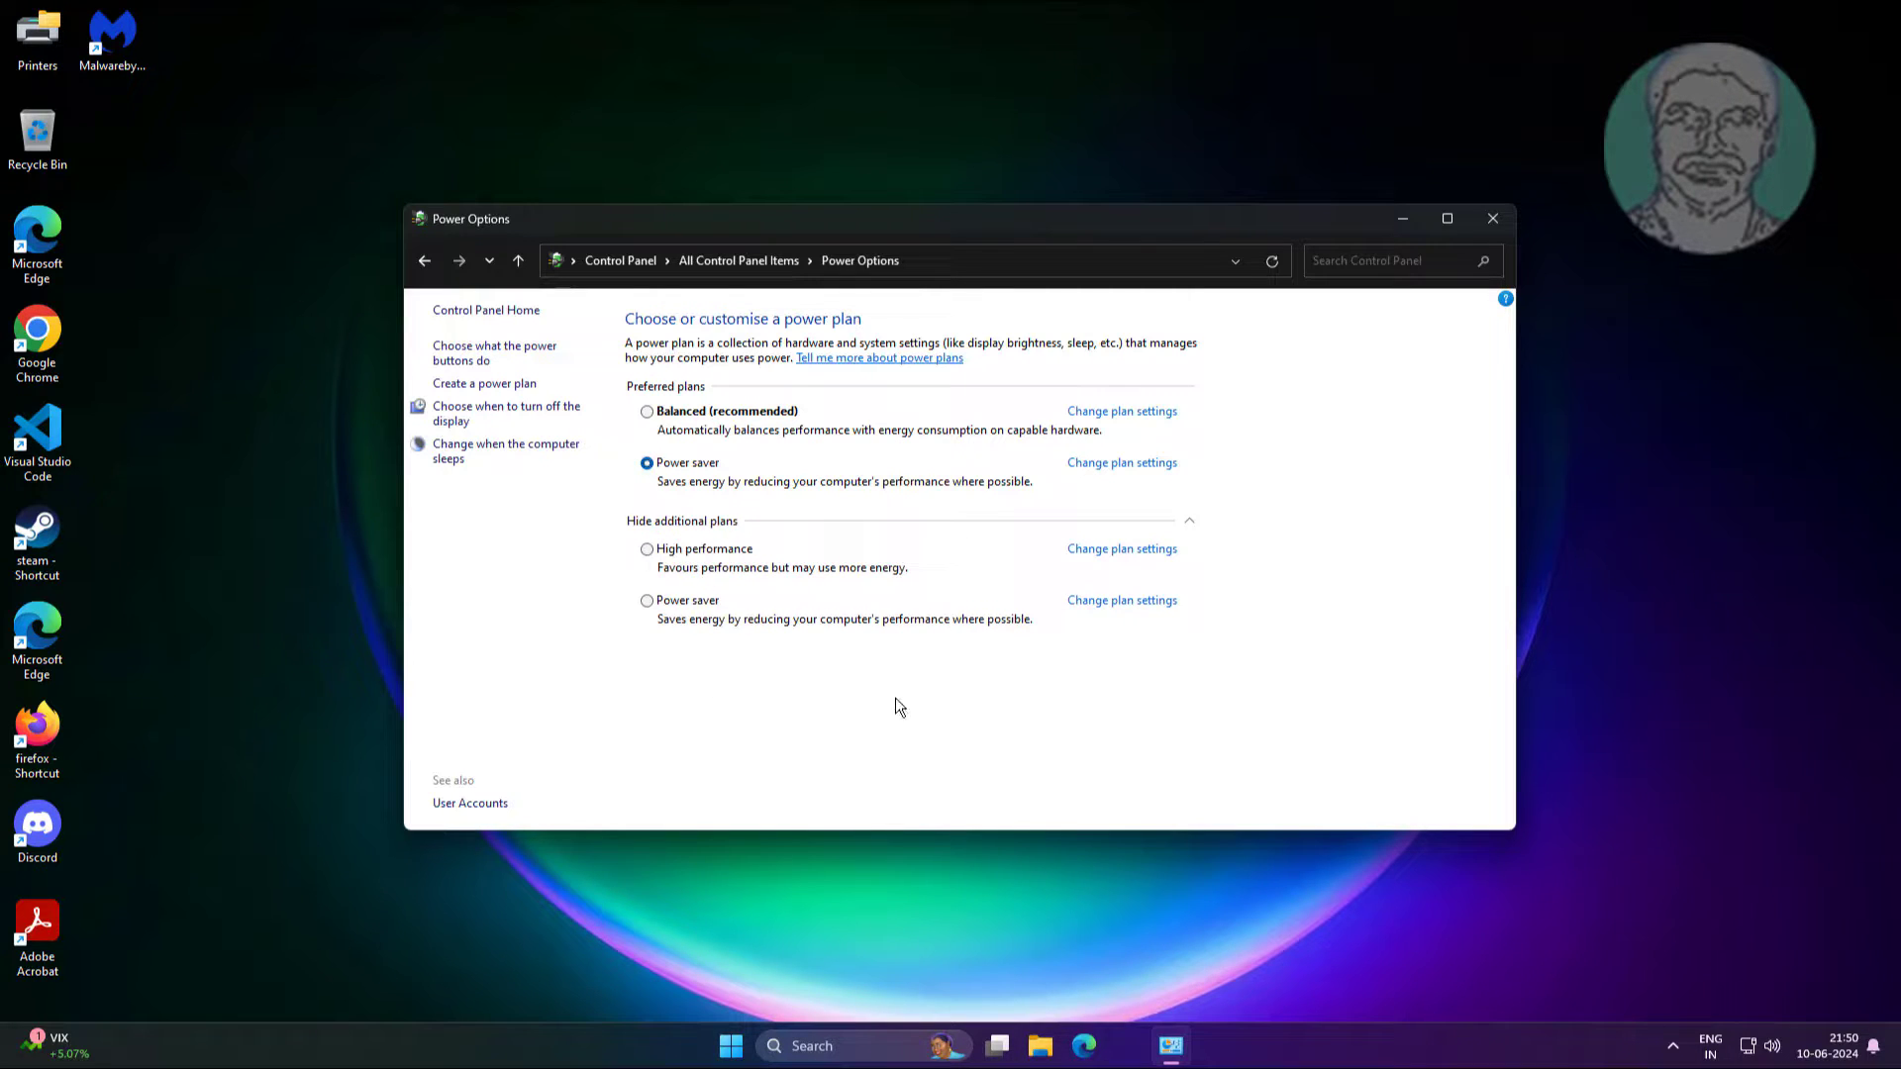